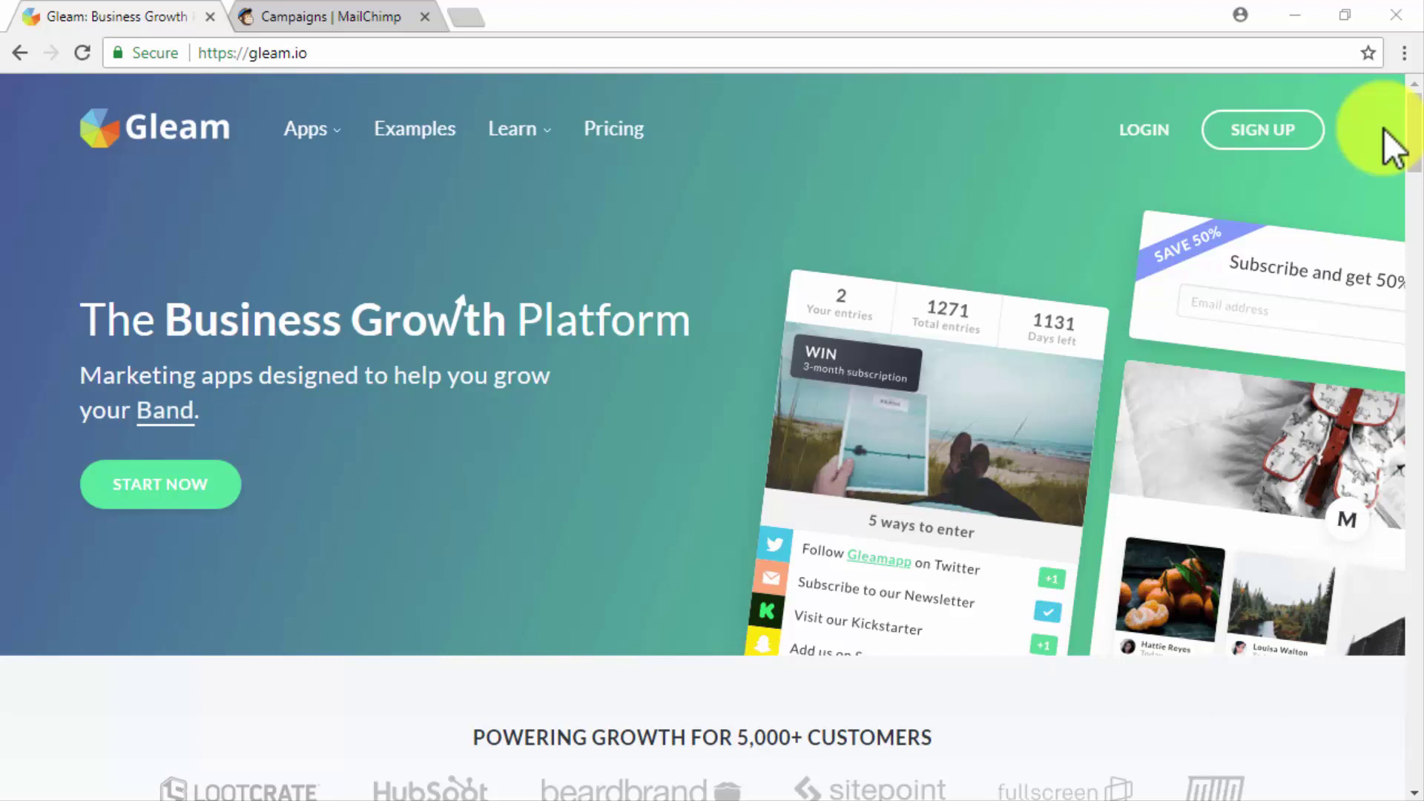
{"action": "scroll", "coordinate": [1383, 129], "scroll_direction": "down", "scroll_amount": 4}
{"action": "scroll", "coordinate": [1391, 146], "scroll_direction": "down", "scroll_amount": 3}
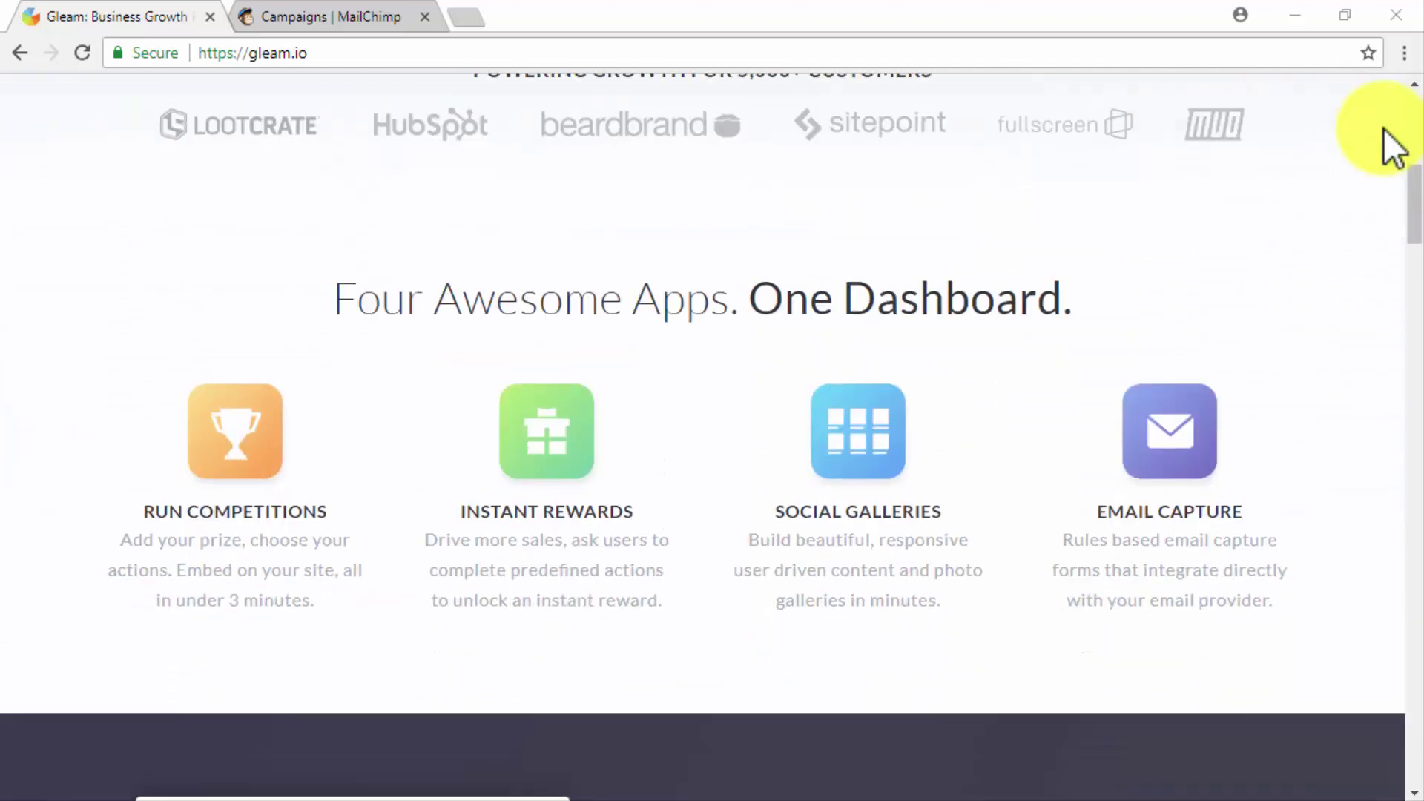
{"action": "scroll", "coordinate": [1391, 144], "scroll_direction": "down", "scroll_amount": 1}
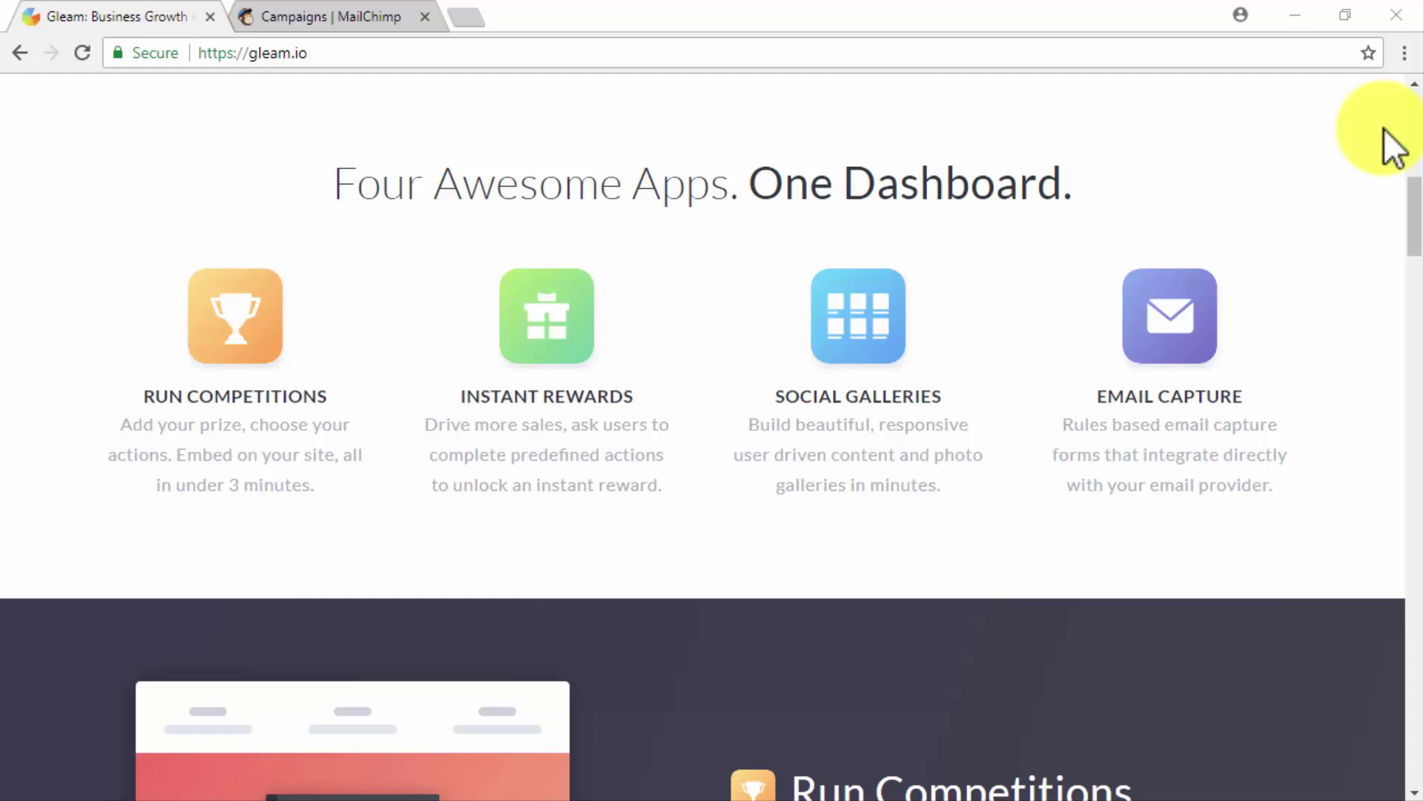
{"action": "scroll", "coordinate": [1393, 145], "scroll_direction": "down", "scroll_amount": 3}
{"action": "scroll", "coordinate": [1393, 144], "scroll_direction": "down", "scroll_amount": 3}
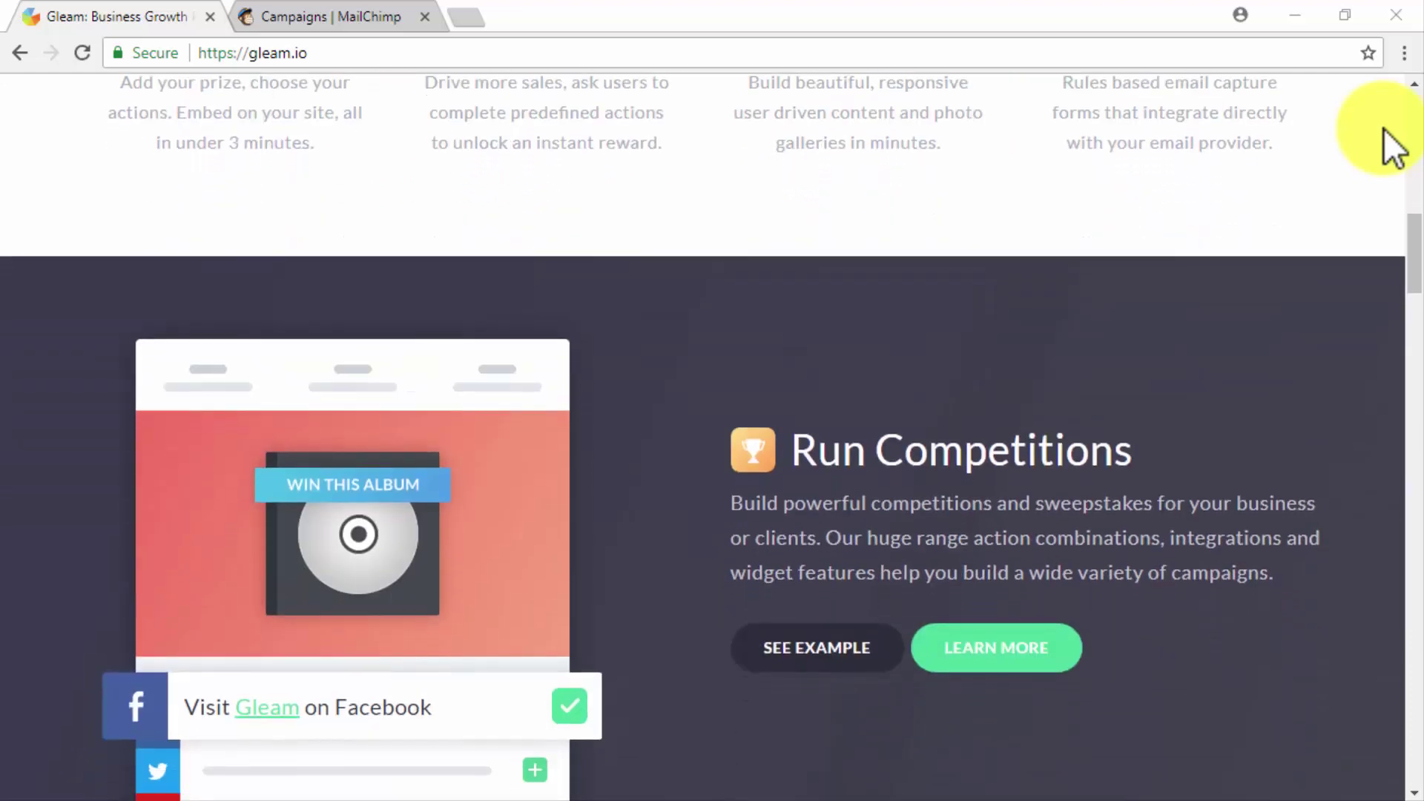
{"action": "scroll", "coordinate": [1393, 145], "scroll_direction": "down", "scroll_amount": 2}
{"action": "scroll", "coordinate": [1394, 146], "scroll_direction": "down", "scroll_amount": 2}
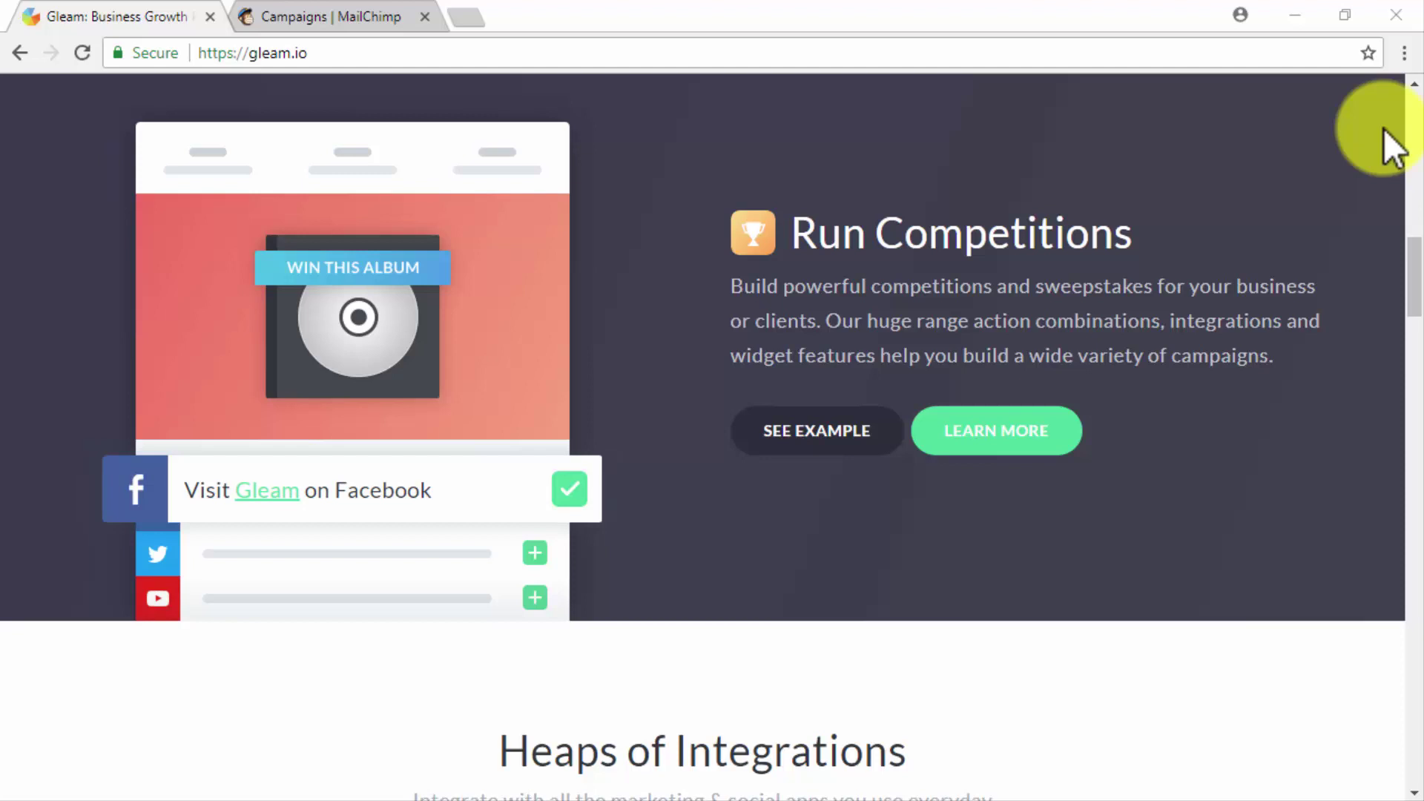
{"action": "scroll", "coordinate": [1394, 146], "scroll_direction": "down", "scroll_amount": 2}
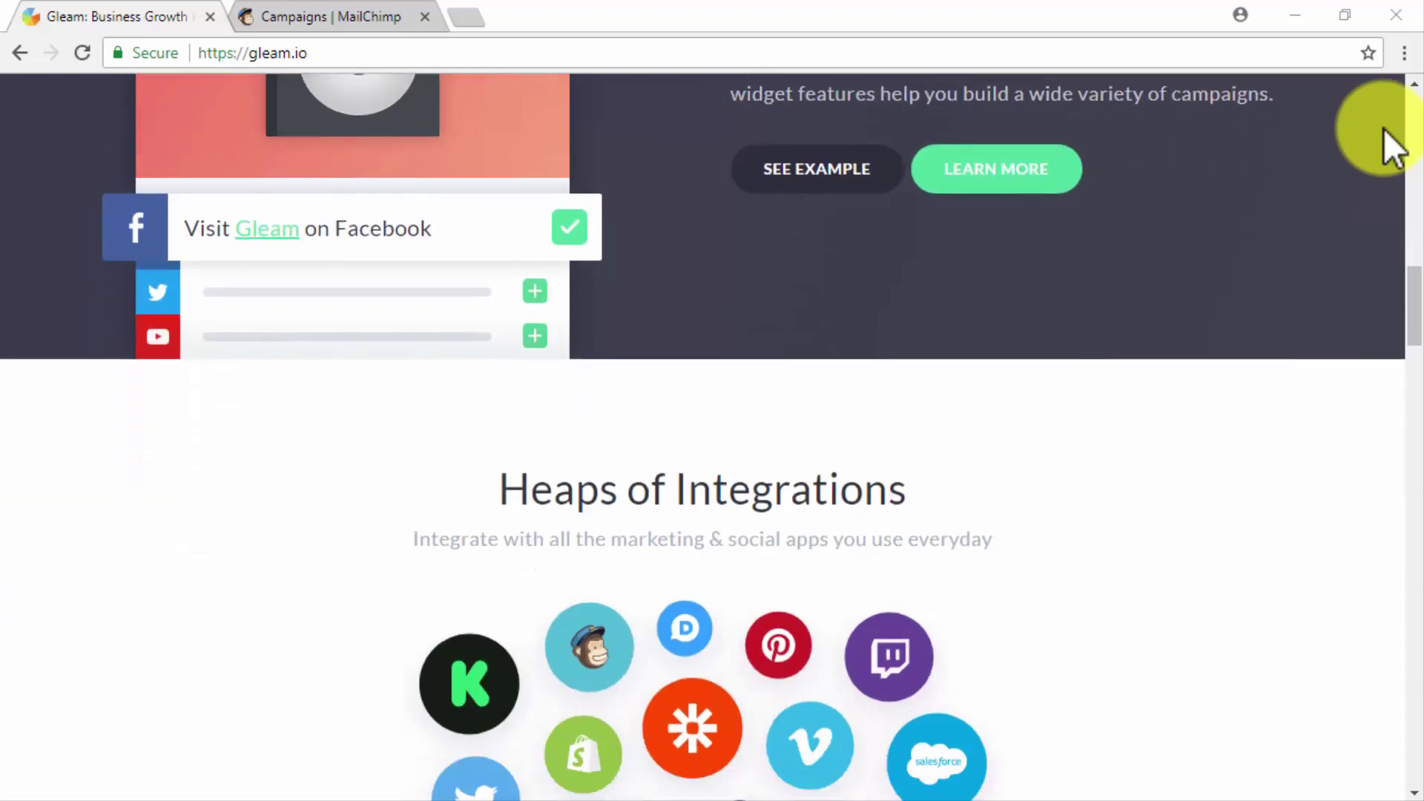
{"action": "scroll", "coordinate": [1393, 146], "scroll_direction": "down", "scroll_amount": 2}
{"action": "scroll", "coordinate": [1393, 145], "scroll_direction": "down", "scroll_amount": 2}
{"action": "scroll", "coordinate": [1393, 144], "scroll_direction": "down", "scroll_amount": 2}
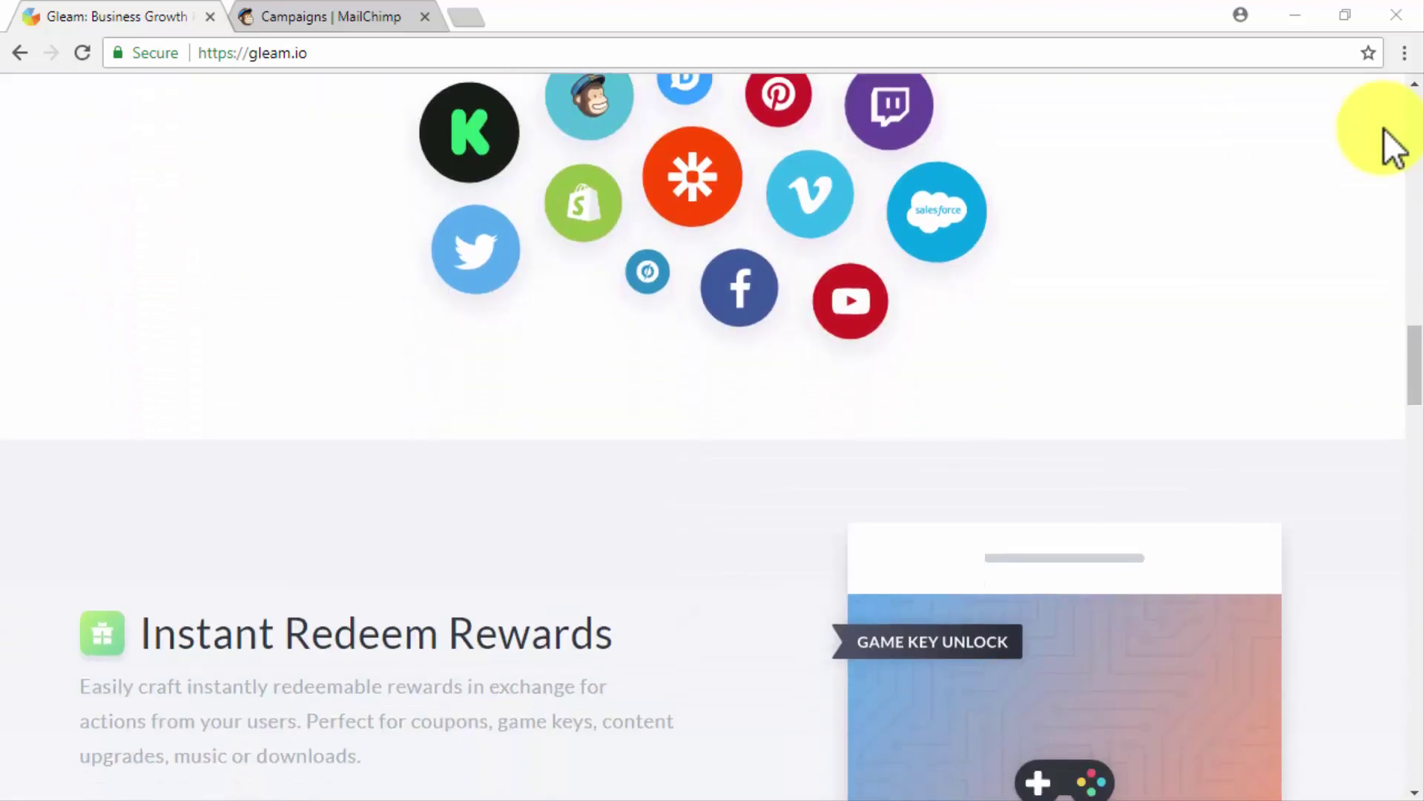
{"action": "scroll", "coordinate": [1393, 144], "scroll_direction": "down", "scroll_amount": 2}
{"action": "scroll", "coordinate": [1393, 144], "scroll_direction": "down", "scroll_amount": 2}
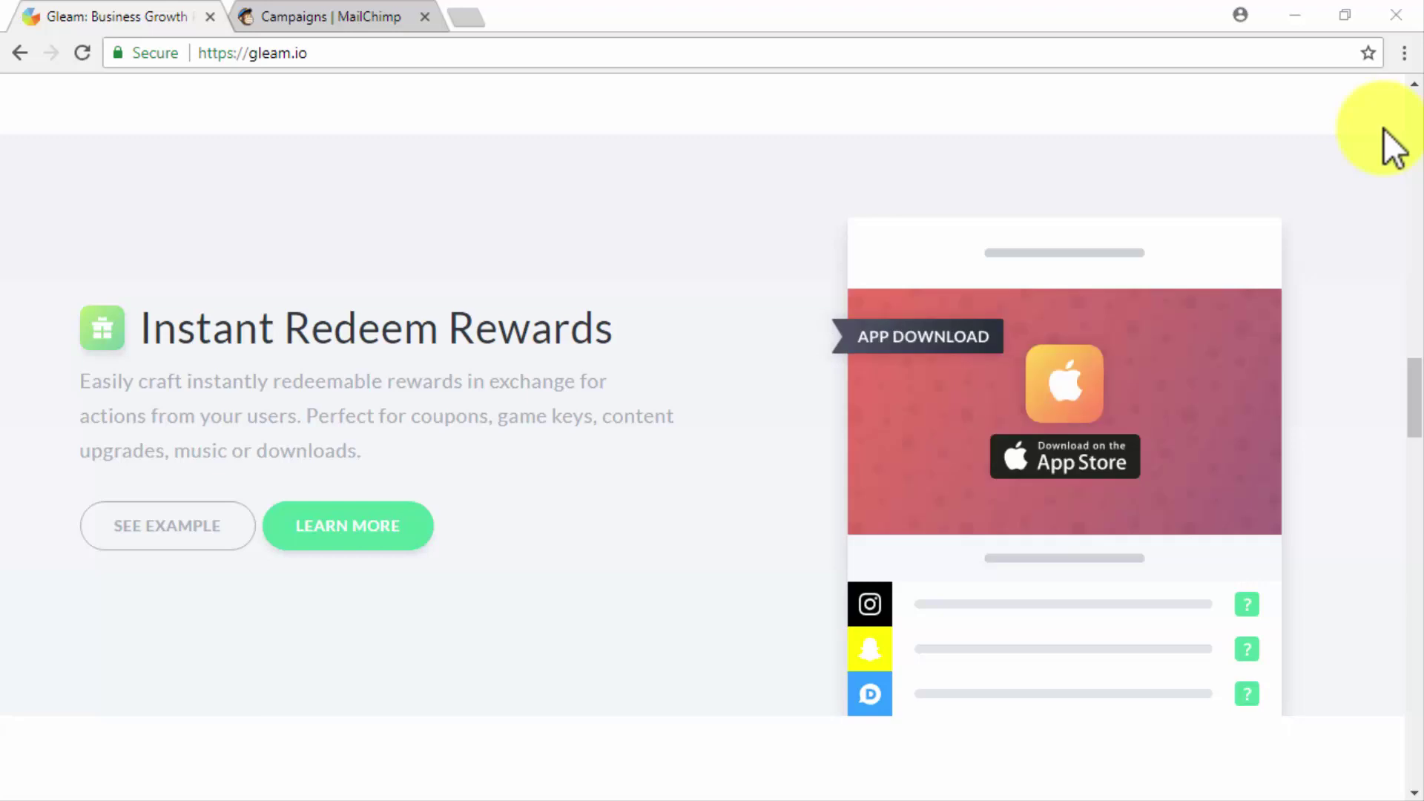
{"action": "scroll", "coordinate": [1393, 144], "scroll_direction": "up", "scroll_amount": 3}
{"action": "scroll", "coordinate": [1393, 145], "scroll_direction": "up", "scroll_amount": 5}
{"action": "scroll", "coordinate": [1393, 146], "scroll_direction": "up", "scroll_amount": 5}
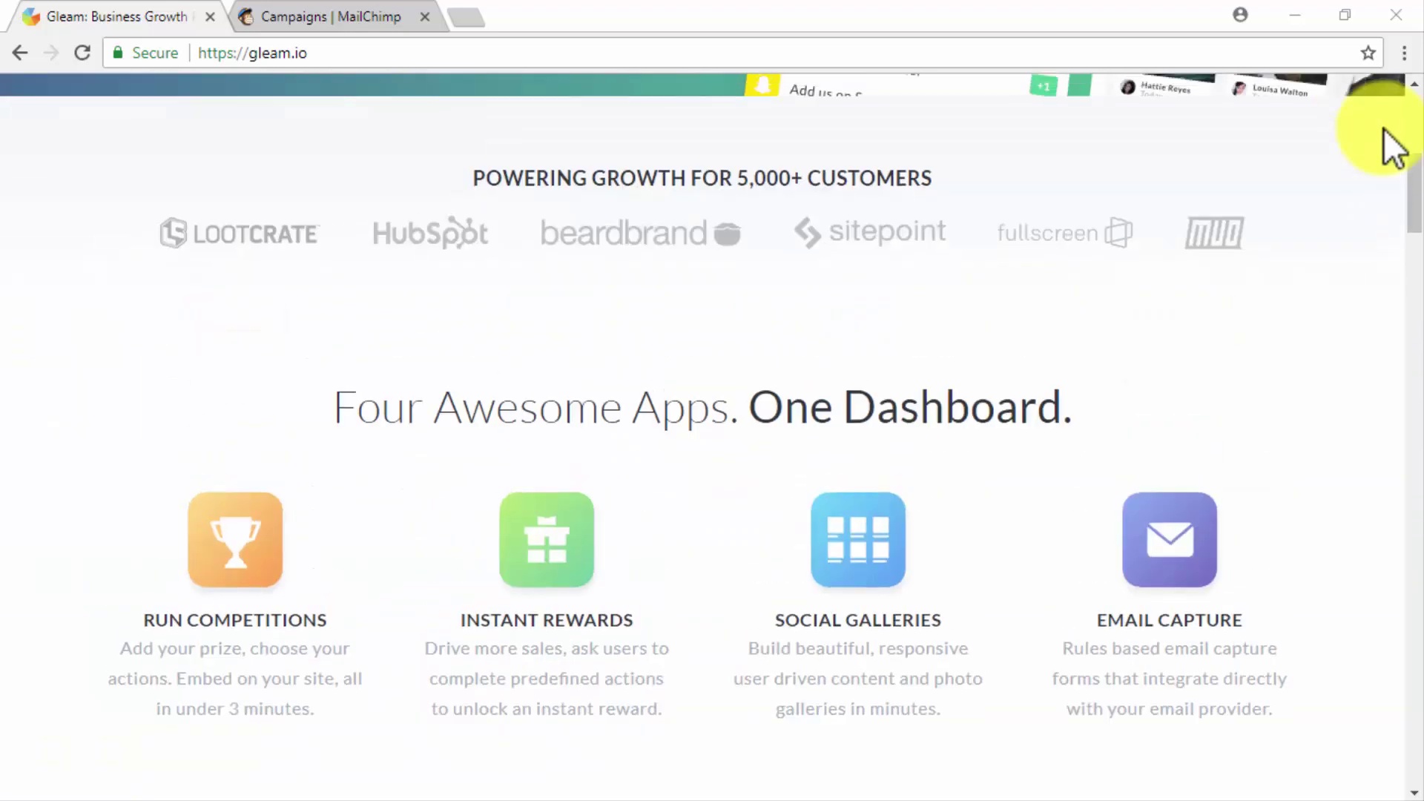
{"action": "scroll", "coordinate": [1393, 145], "scroll_direction": "up", "scroll_amount": 5}
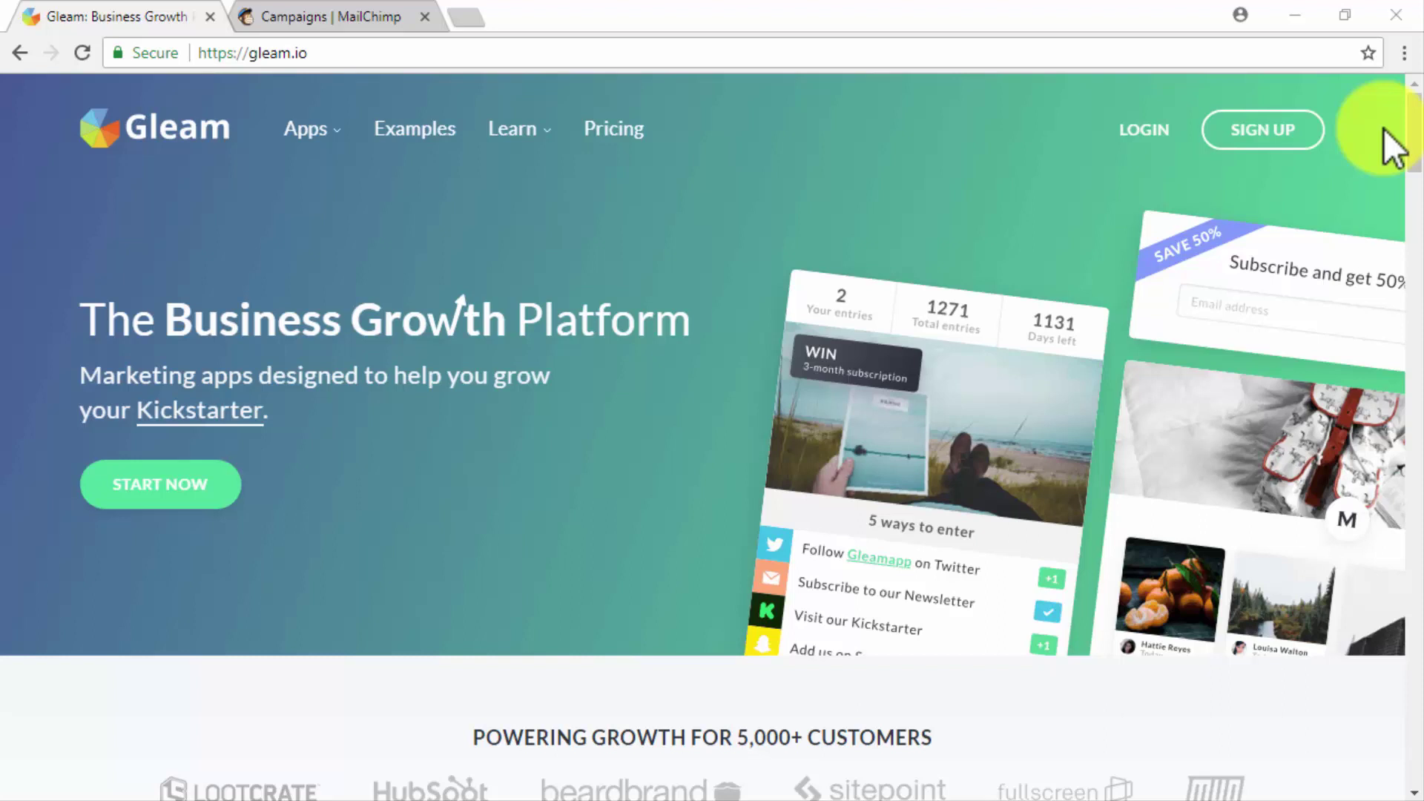
Sign in to the Gleam account using the saved login credentials
{"action": "left_click", "coordinate": [1296, 147]}
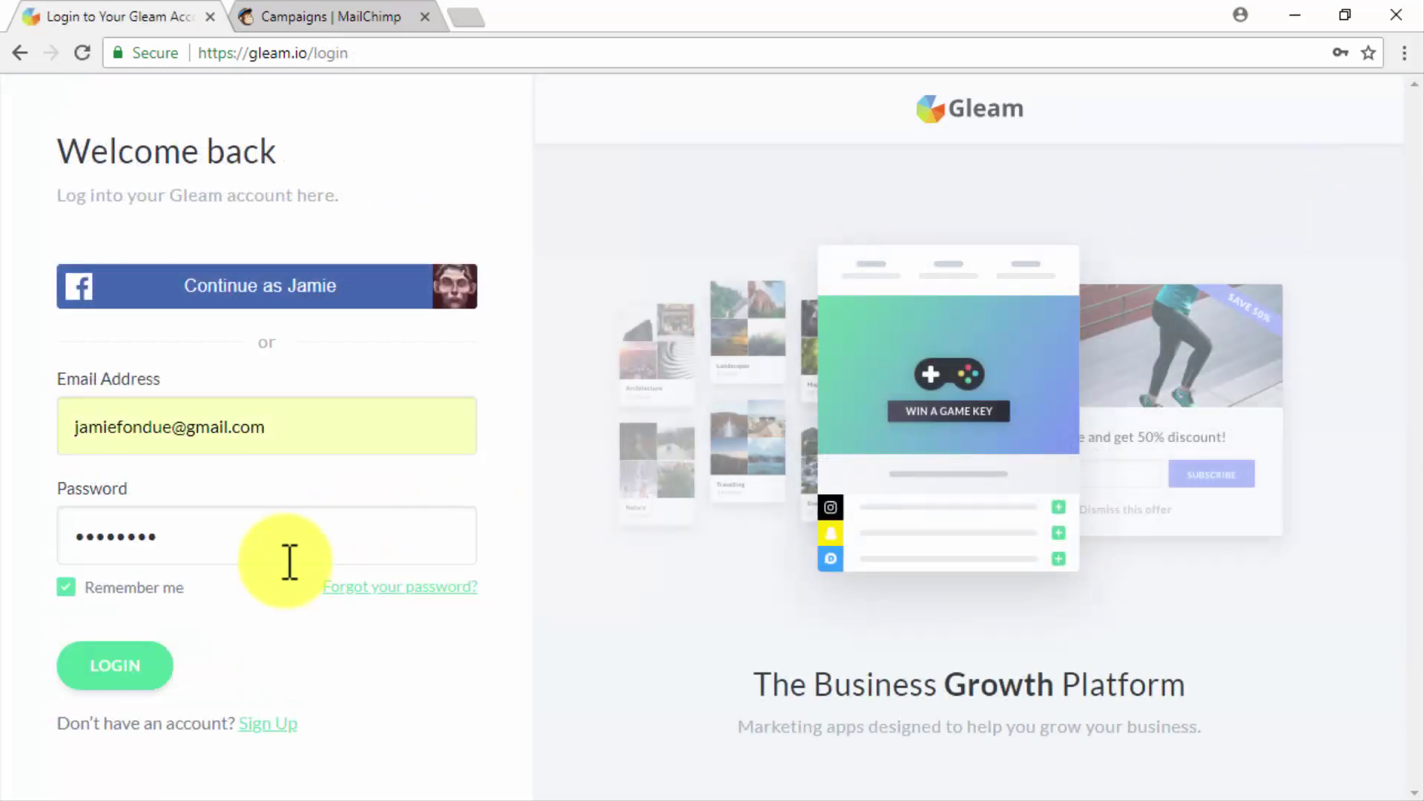
{"action": "left_click", "coordinate": [115, 664]}
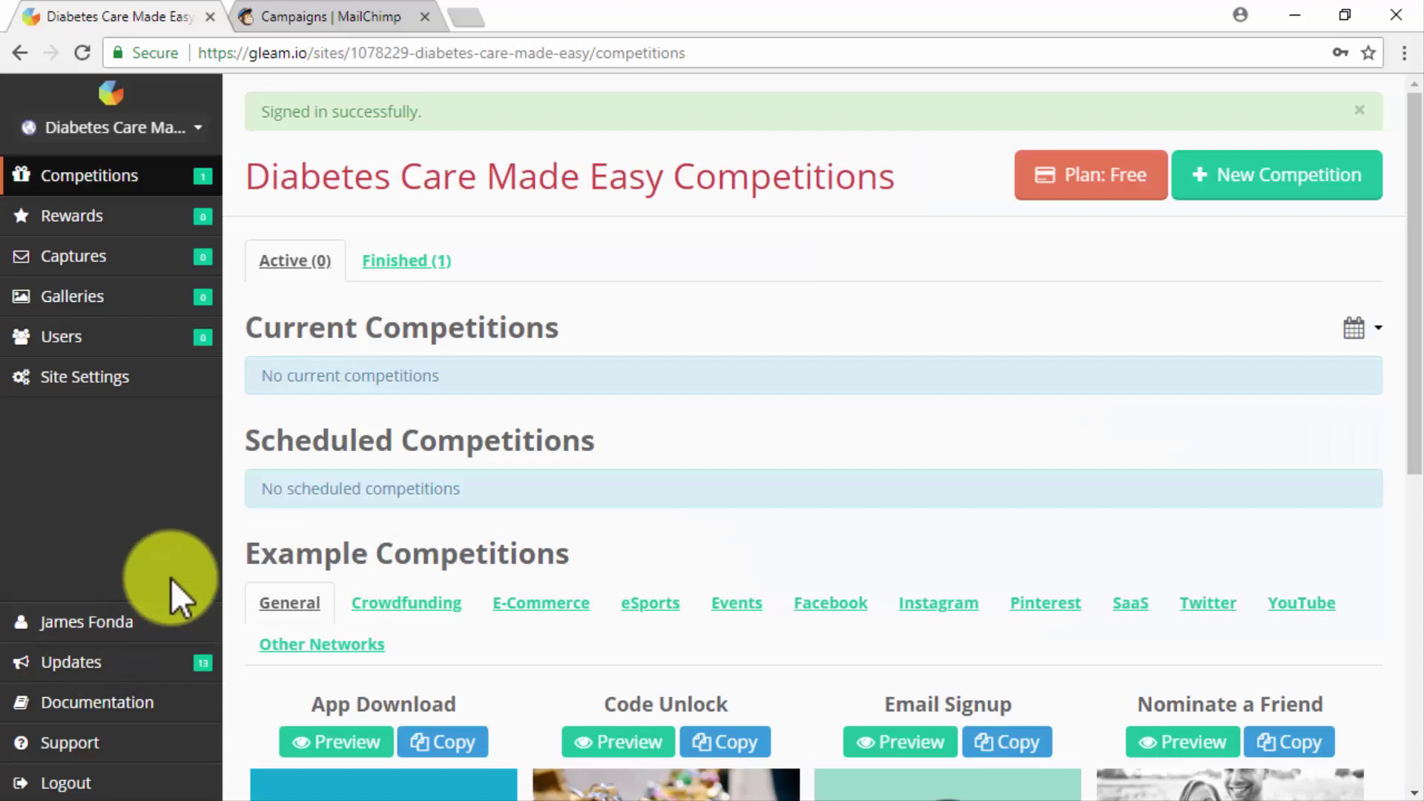
{"action": "scroll", "coordinate": [1376, 570], "scroll_direction": "down", "scroll_amount": 3}
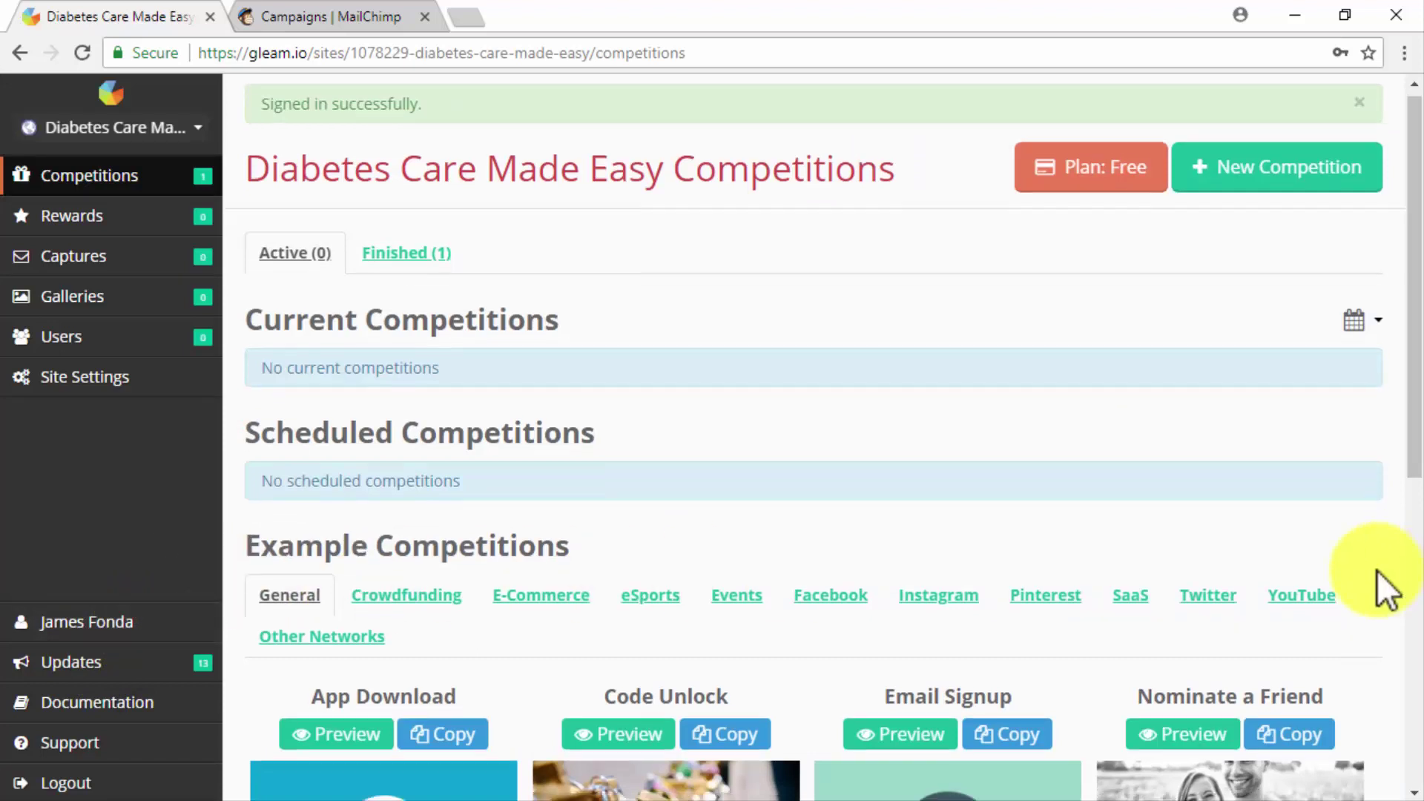
{"action": "scroll", "coordinate": [1376, 570], "scroll_direction": "down", "scroll_amount": 3}
{"action": "scroll", "coordinate": [1377, 570], "scroll_direction": "down", "scroll_amount": 2}
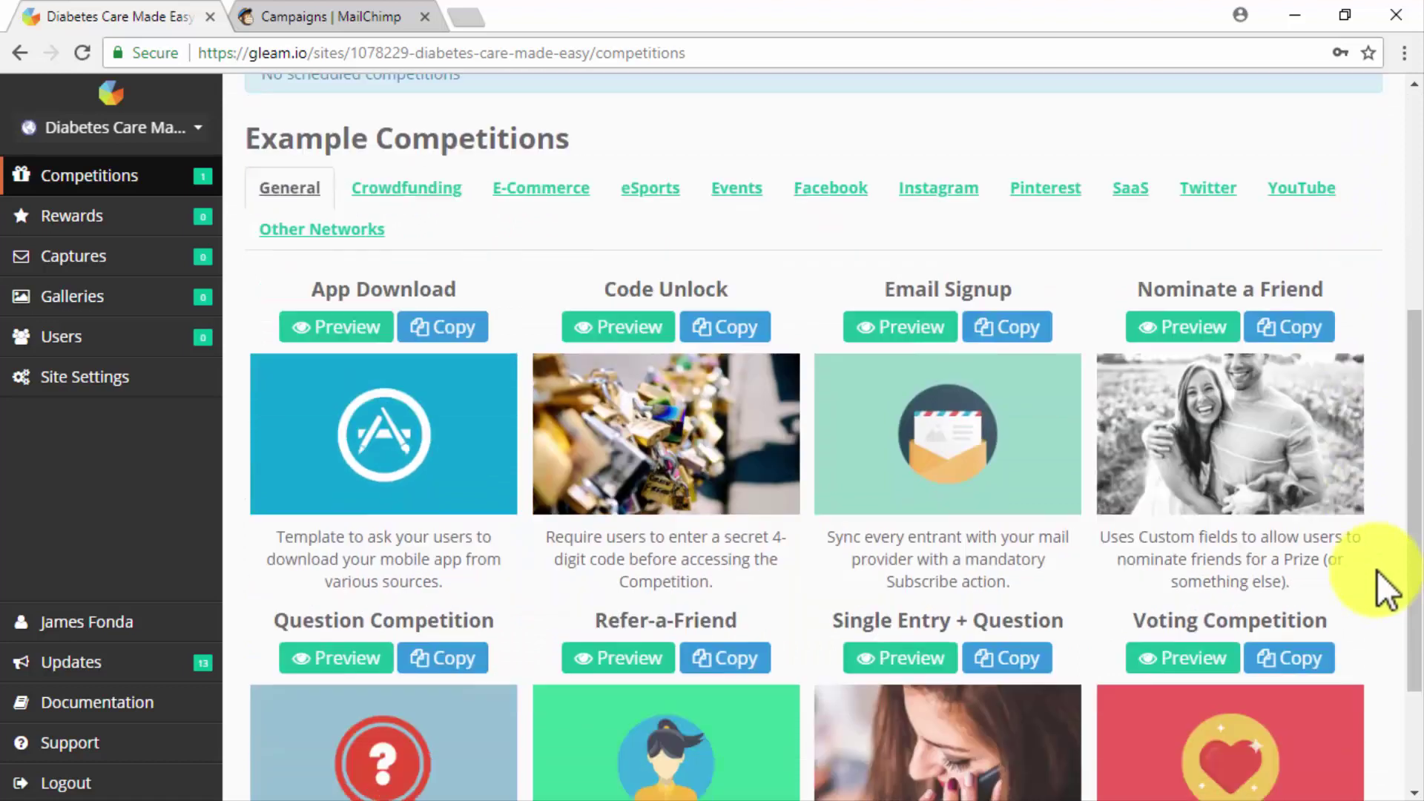
{"action": "scroll", "coordinate": [1377, 569], "scroll_direction": "down", "scroll_amount": 2}
{"action": "scroll", "coordinate": [1376, 570], "scroll_direction": "down", "scroll_amount": 1}
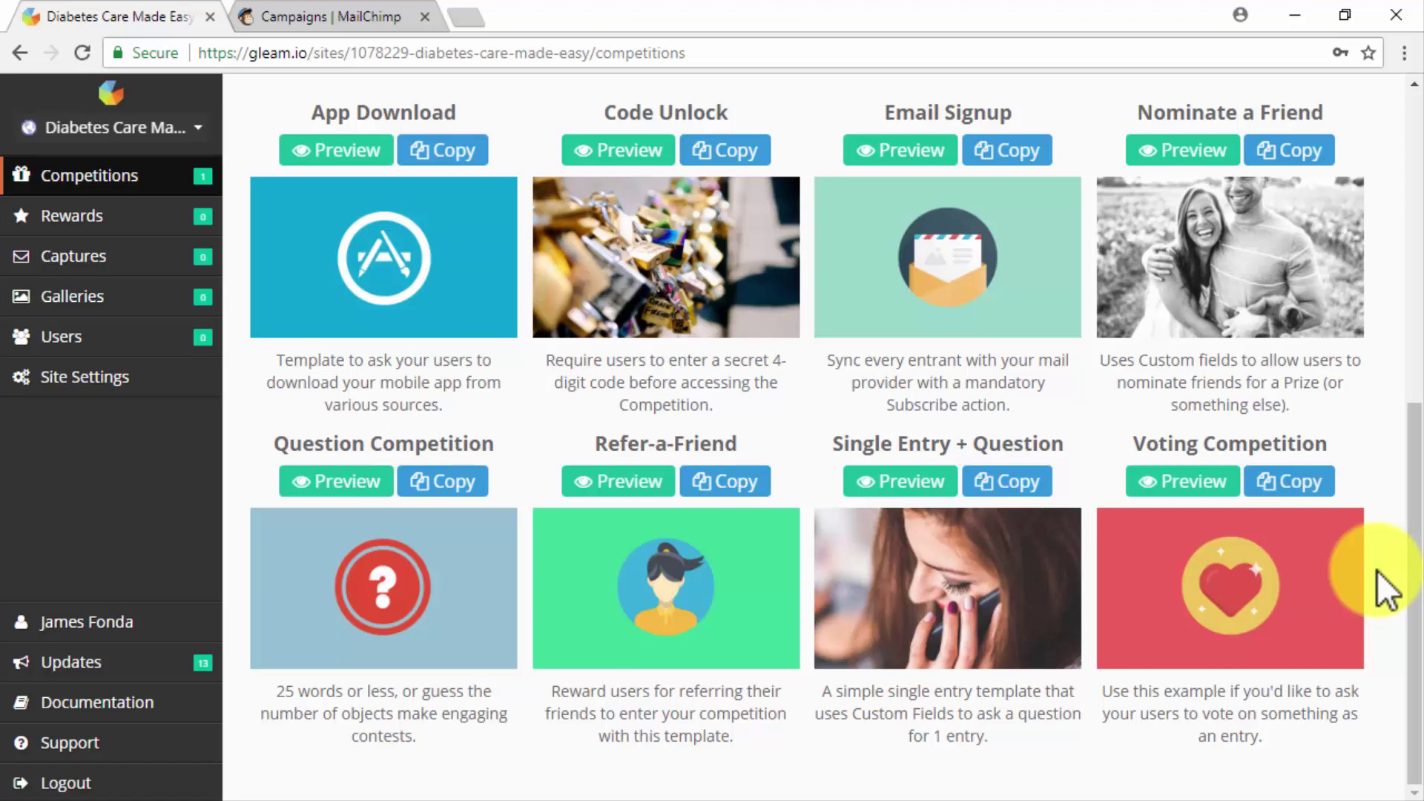
{"action": "scroll", "coordinate": [1376, 571], "scroll_direction": "up", "scroll_amount": 6}
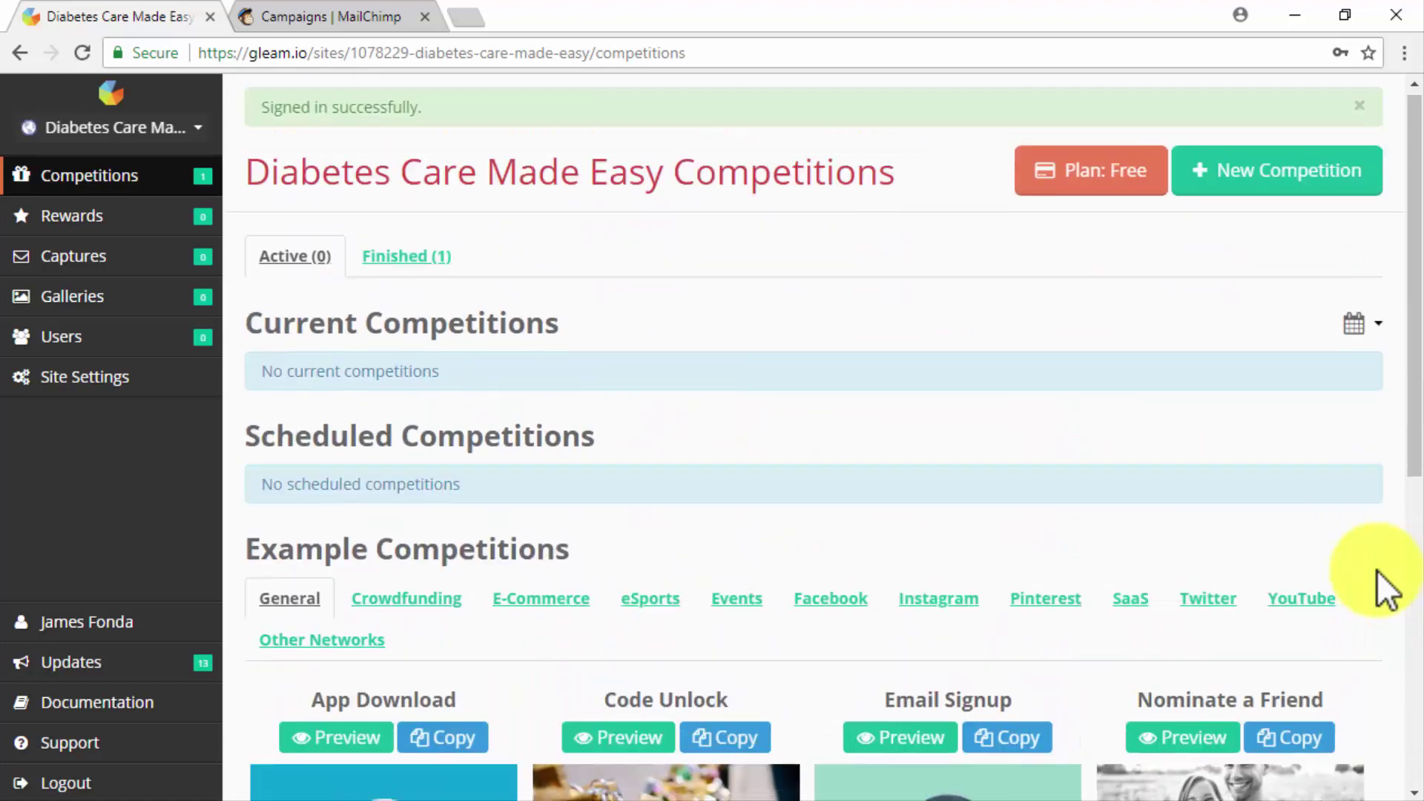
Create a competition named 'Visit Us And Win An EasyTouch Test Strips Tri-Pack!' with a Facebook page to like
{"action": "left_click", "coordinate": [1302, 178]}
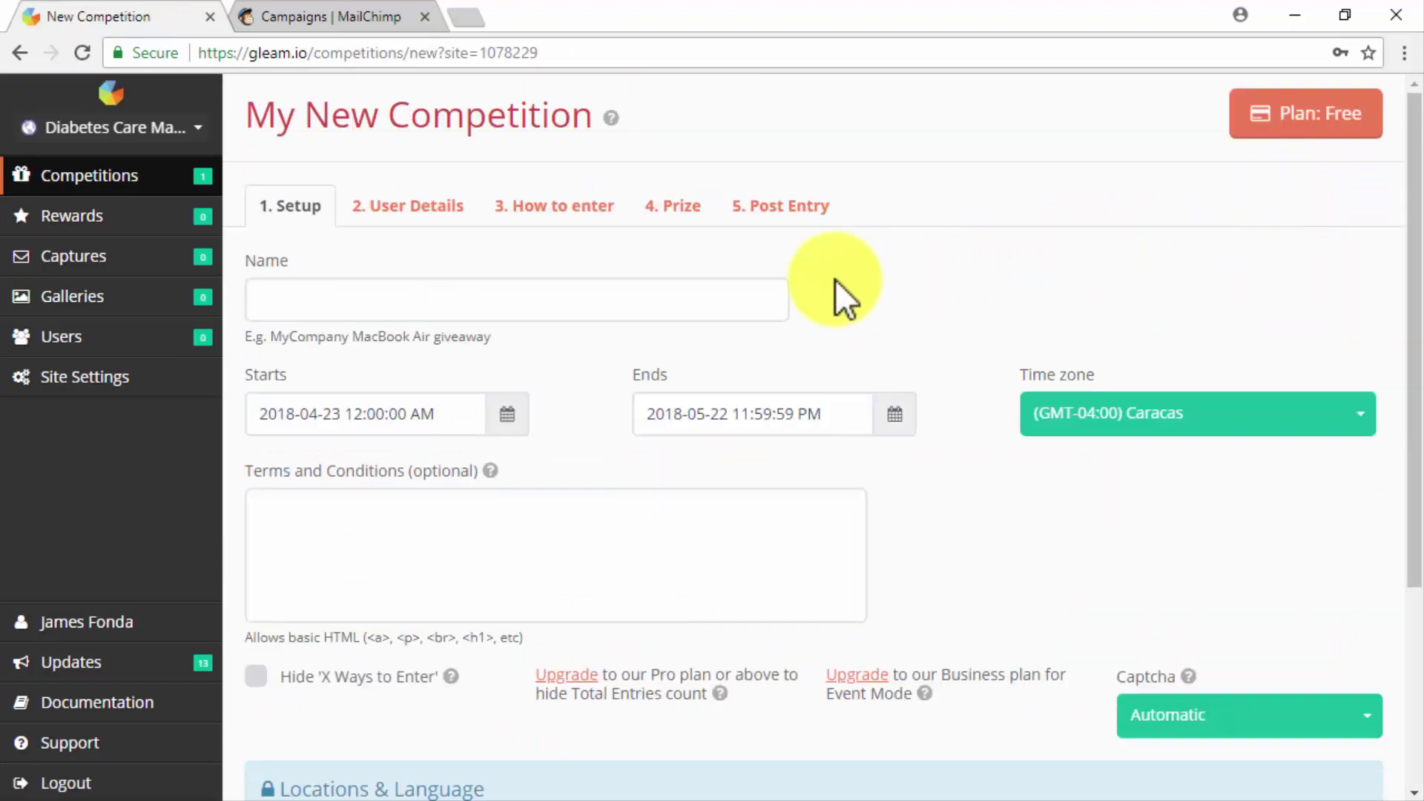
{"action": "left_click", "coordinate": [768, 298]}
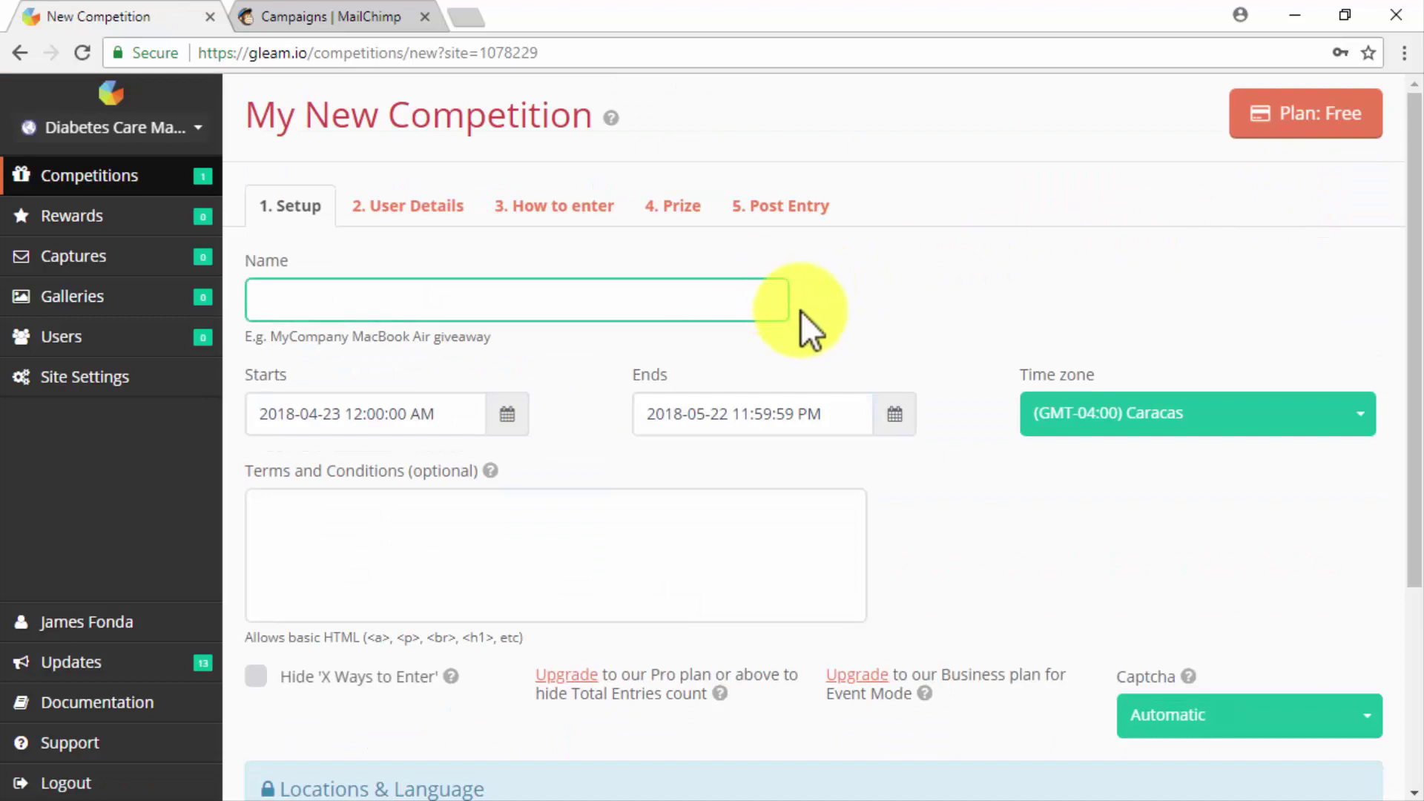
{"action": "type", "text": "V"}
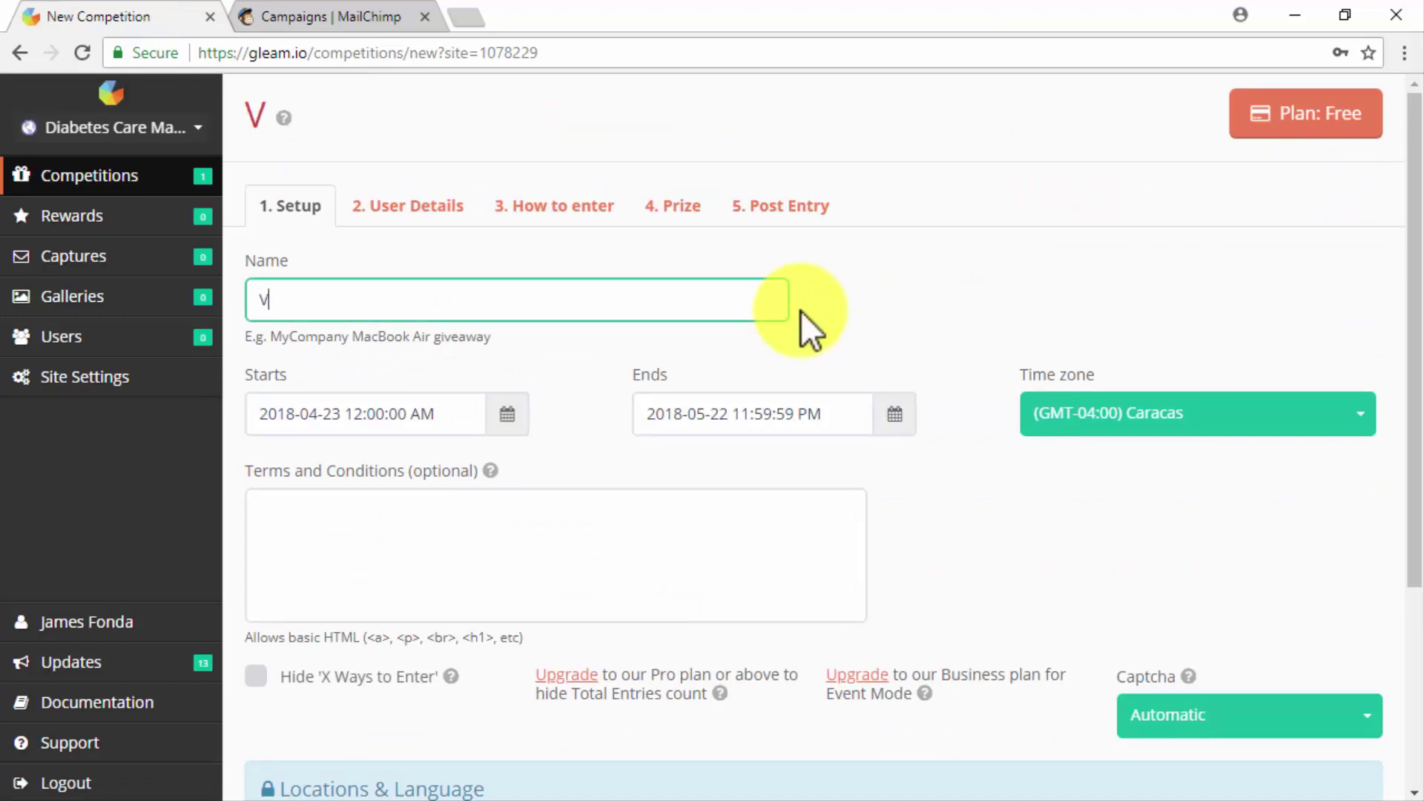
{"action": "type", "text": "isit Us And Win An EasyTouch Test Strips Tri-Pack!"}
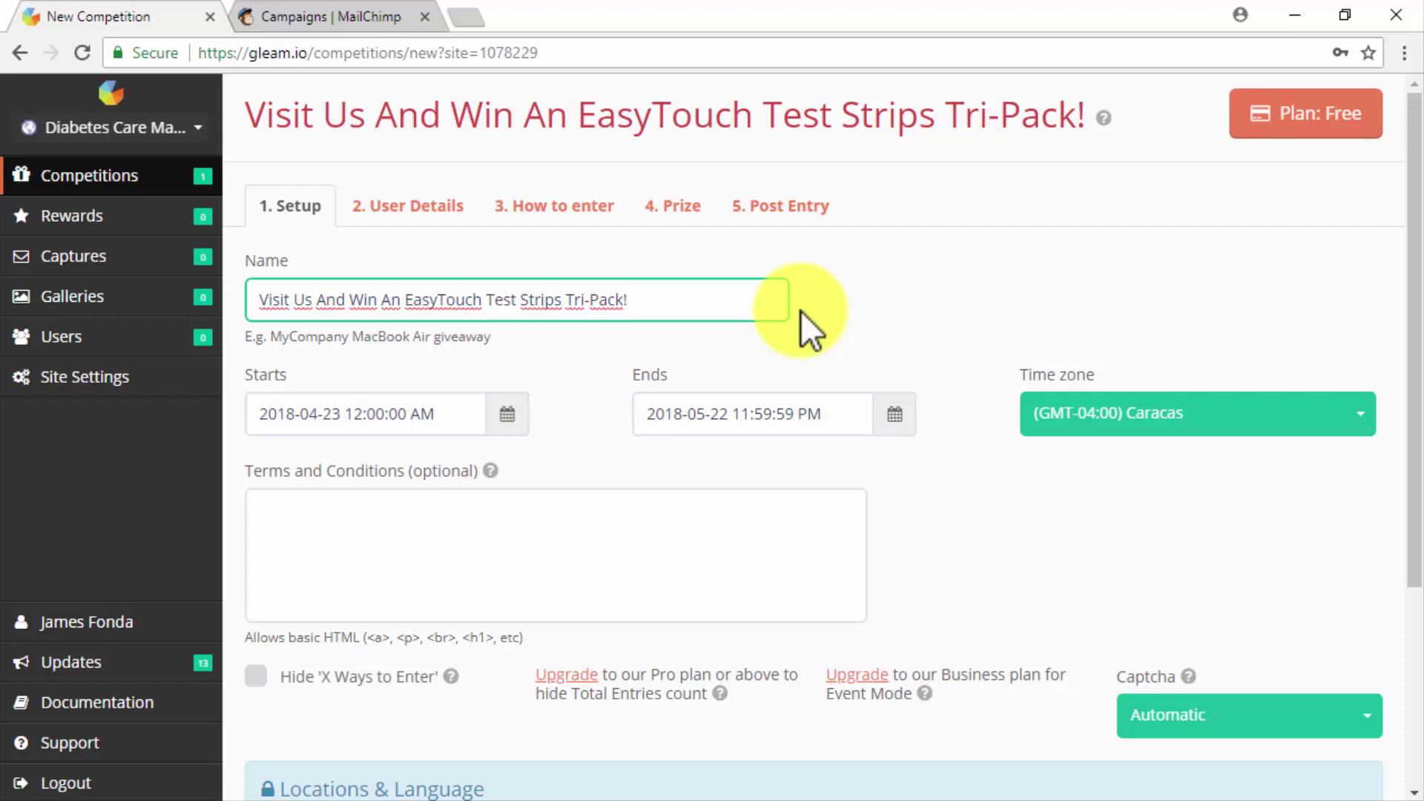
{"action": "left_click", "coordinate": [407, 205]}
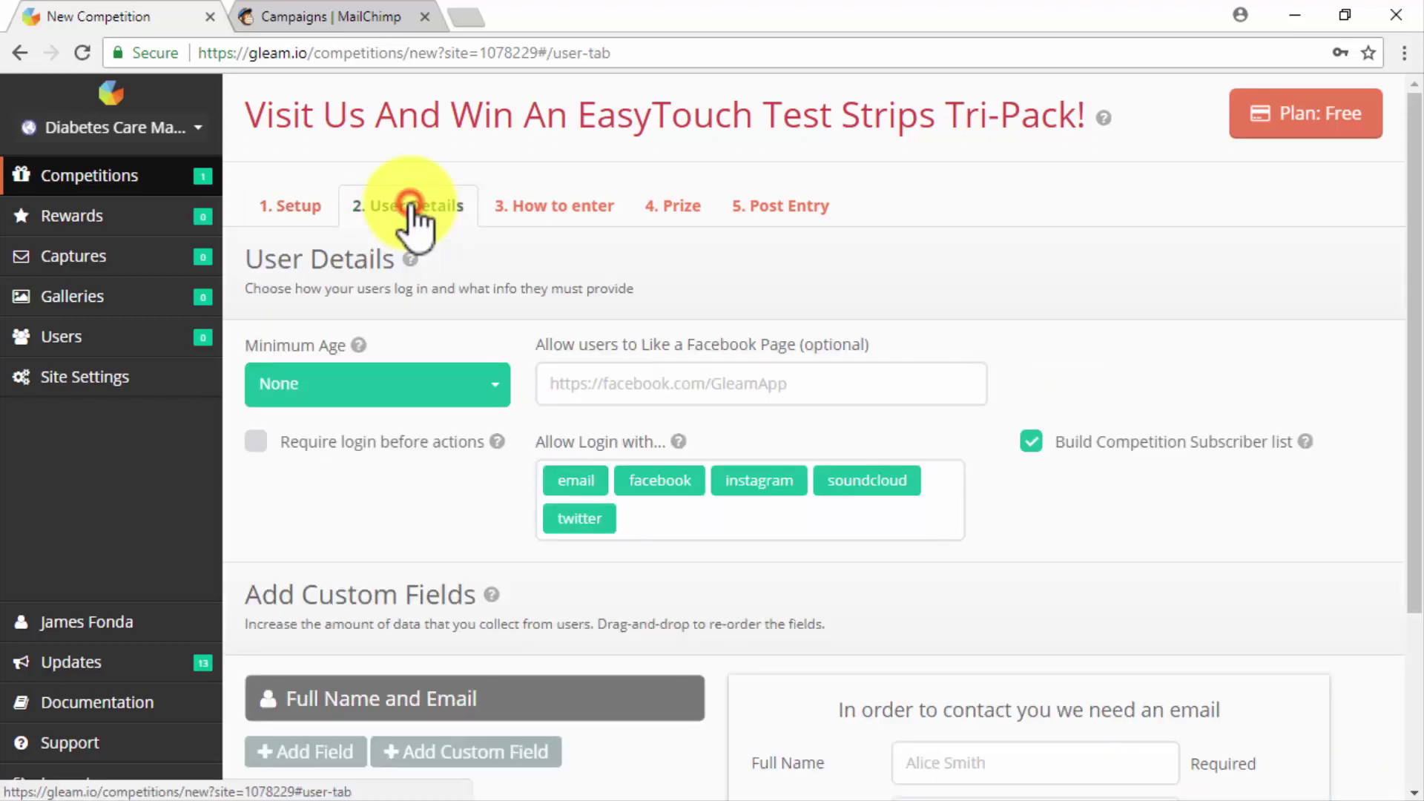
{"action": "left_click", "coordinate": [584, 383]}
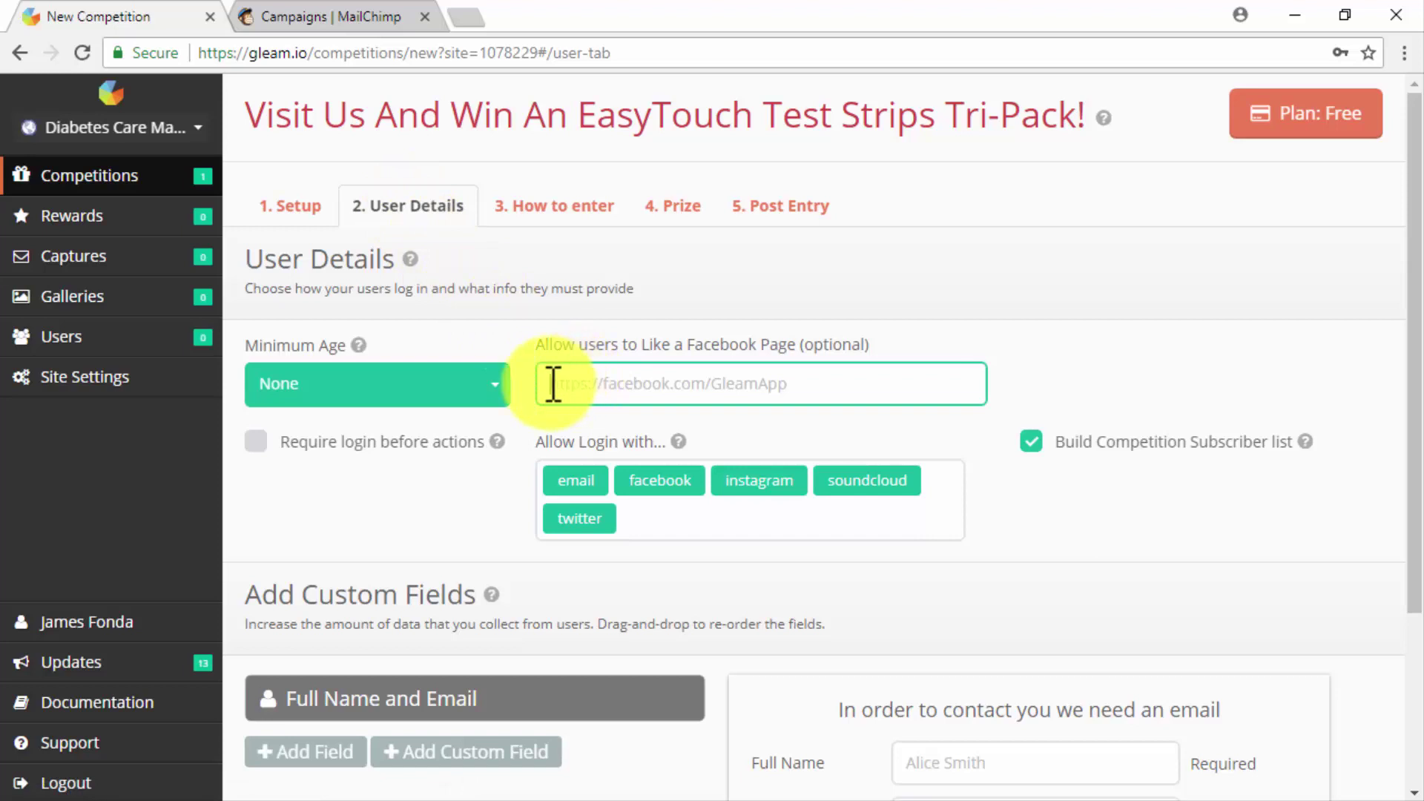
{"action": "key", "text": "ctrl+v"}
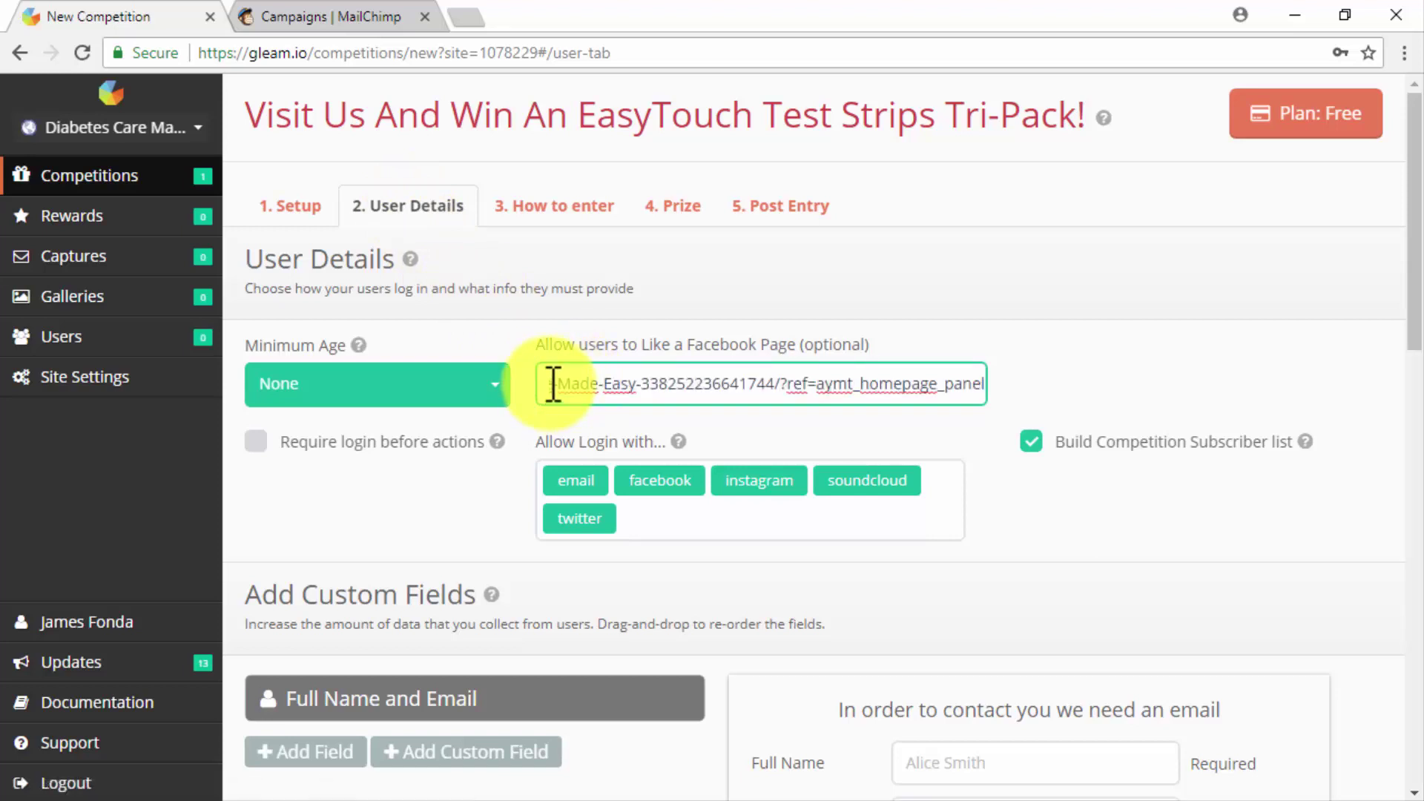
Add a Visit a Page entry method titled with the contest headline
{"action": "left_click", "coordinate": [562, 206]}
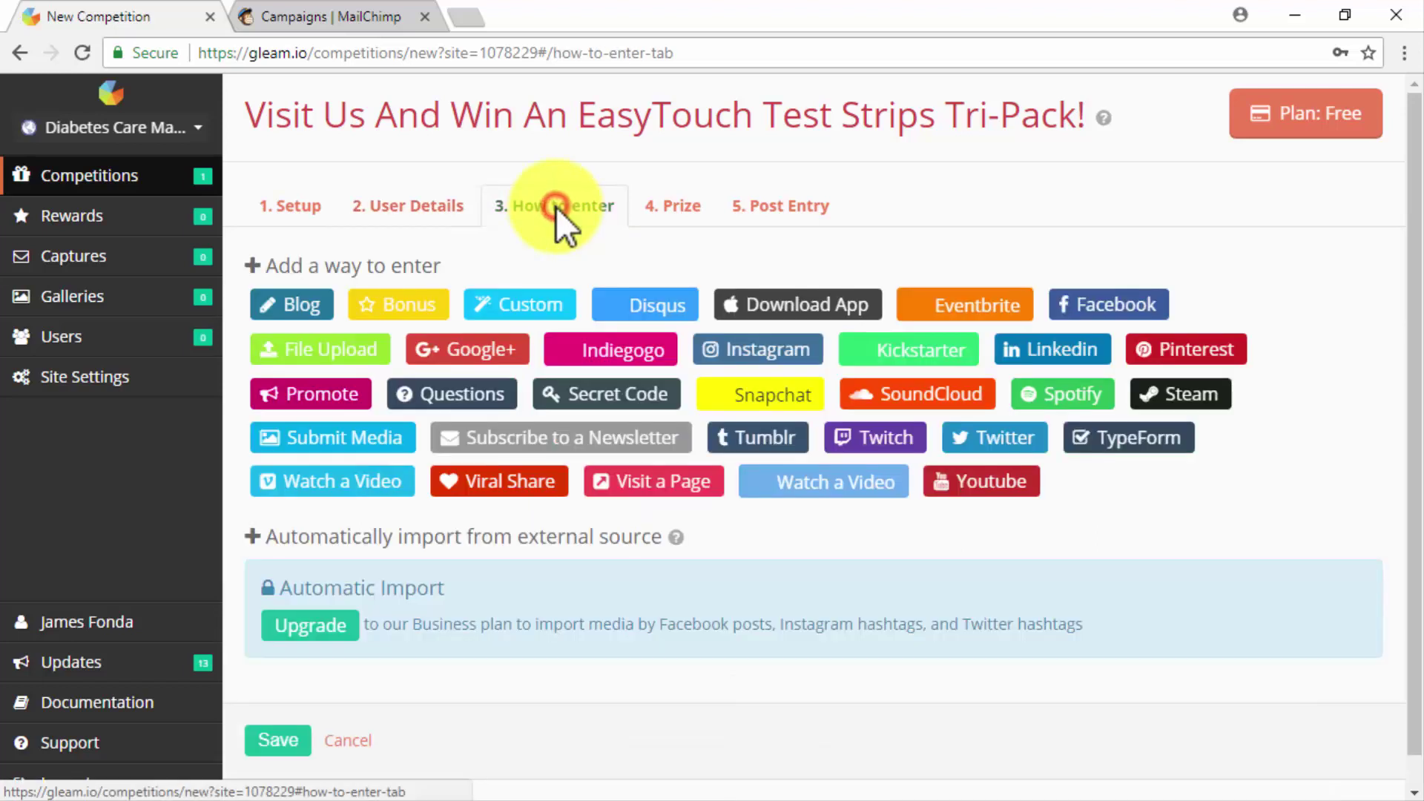
{"action": "left_click", "coordinate": [696, 488]}
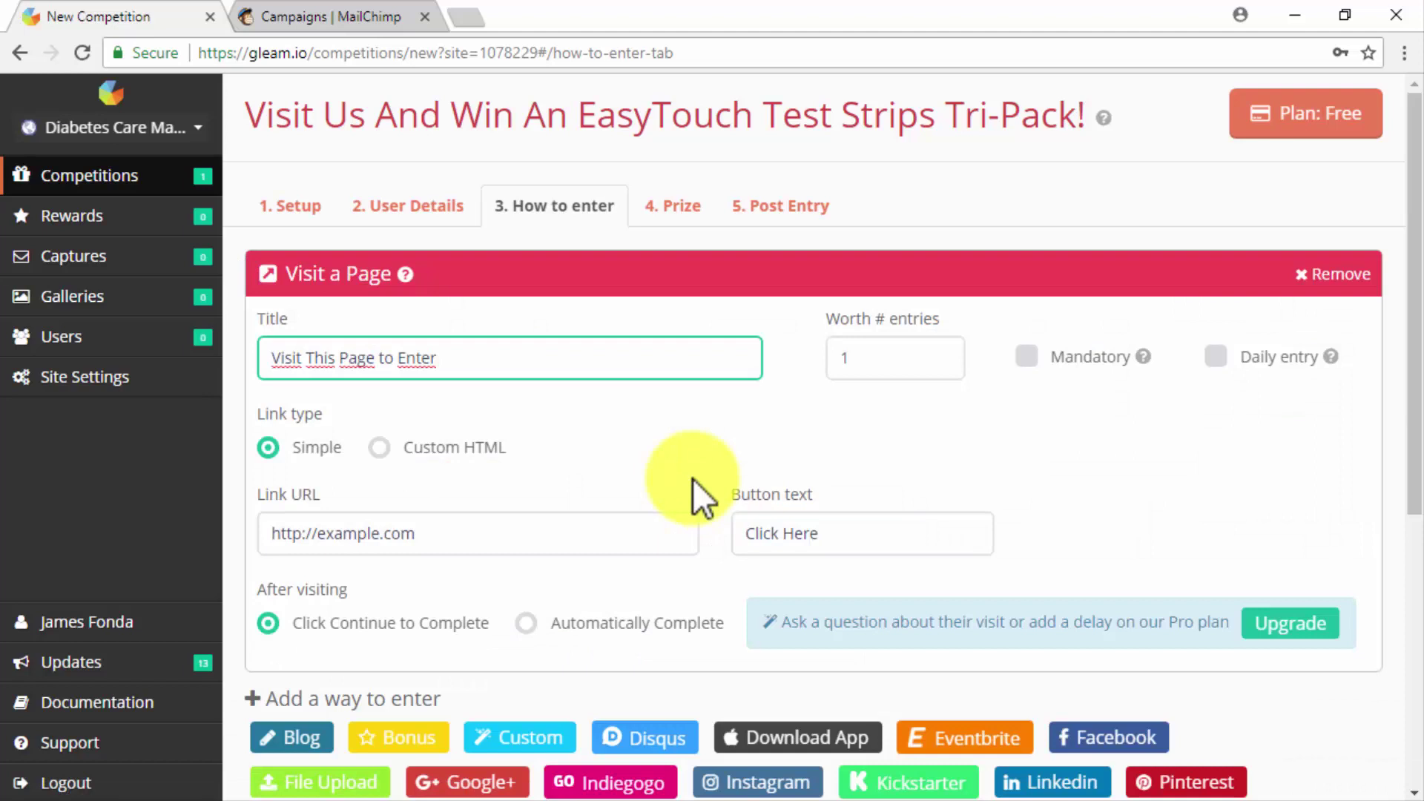
{"action": "left_click", "coordinate": [635, 359]}
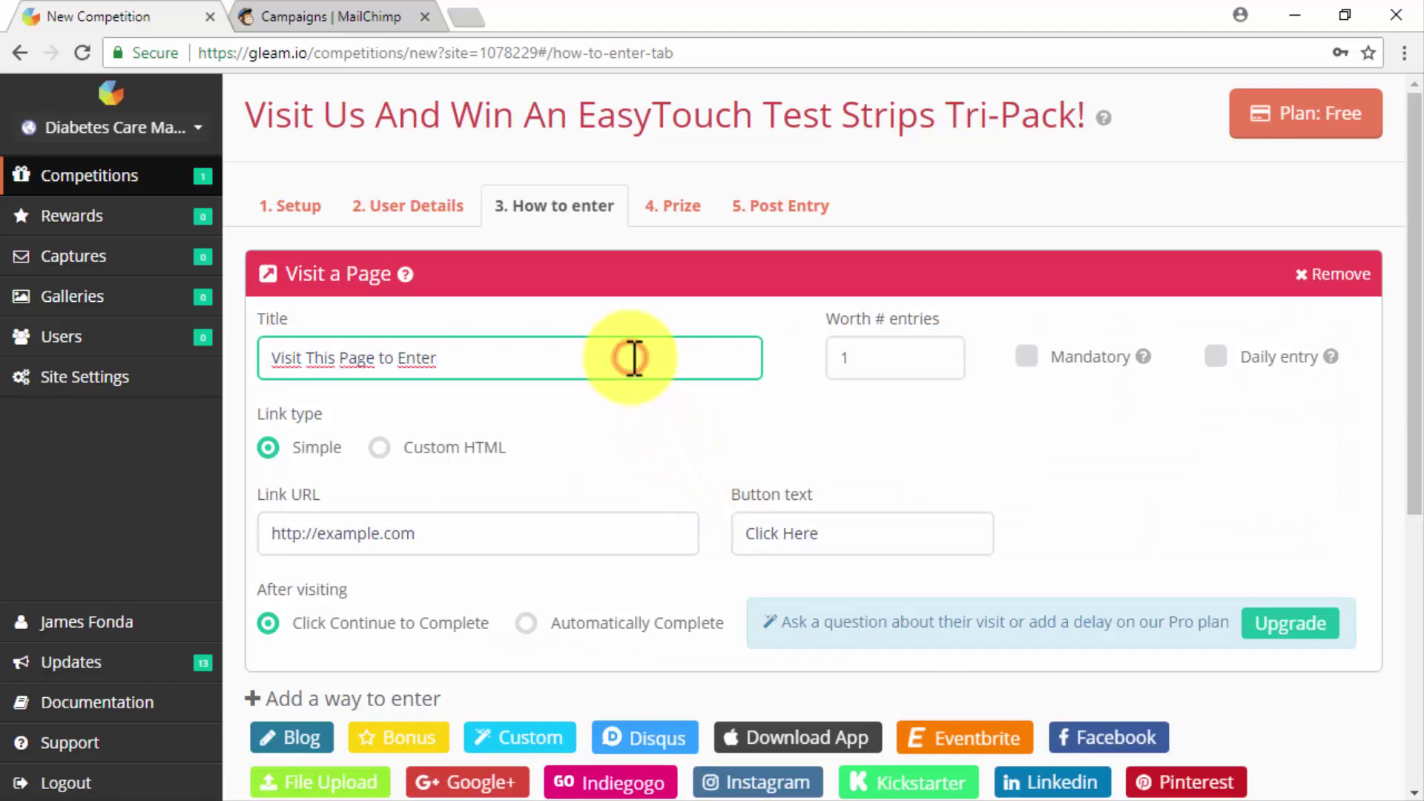
{"action": "key", "text": "BackSpace"}
{"action": "key", "text": "BackSpace"}
{"action": "key", "text": "BackSpace"}
{"action": "key", "text": "BackSpace"}
{"action": "key", "text": "BackSpace"}
{"action": "key", "text": "BackSpace"}
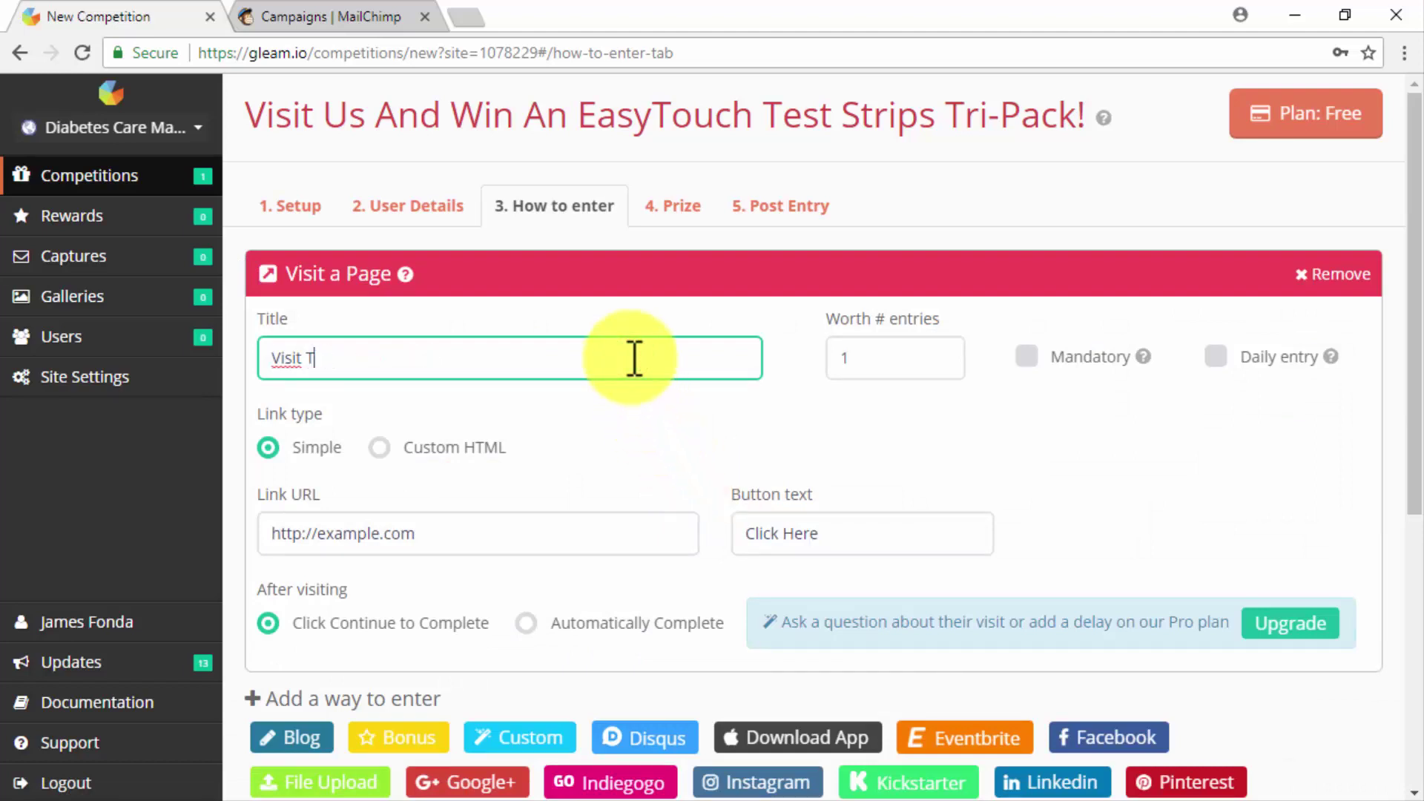
{"action": "key", "text": "BackSpace"}
{"action": "key", "text": "ctrl+v"}
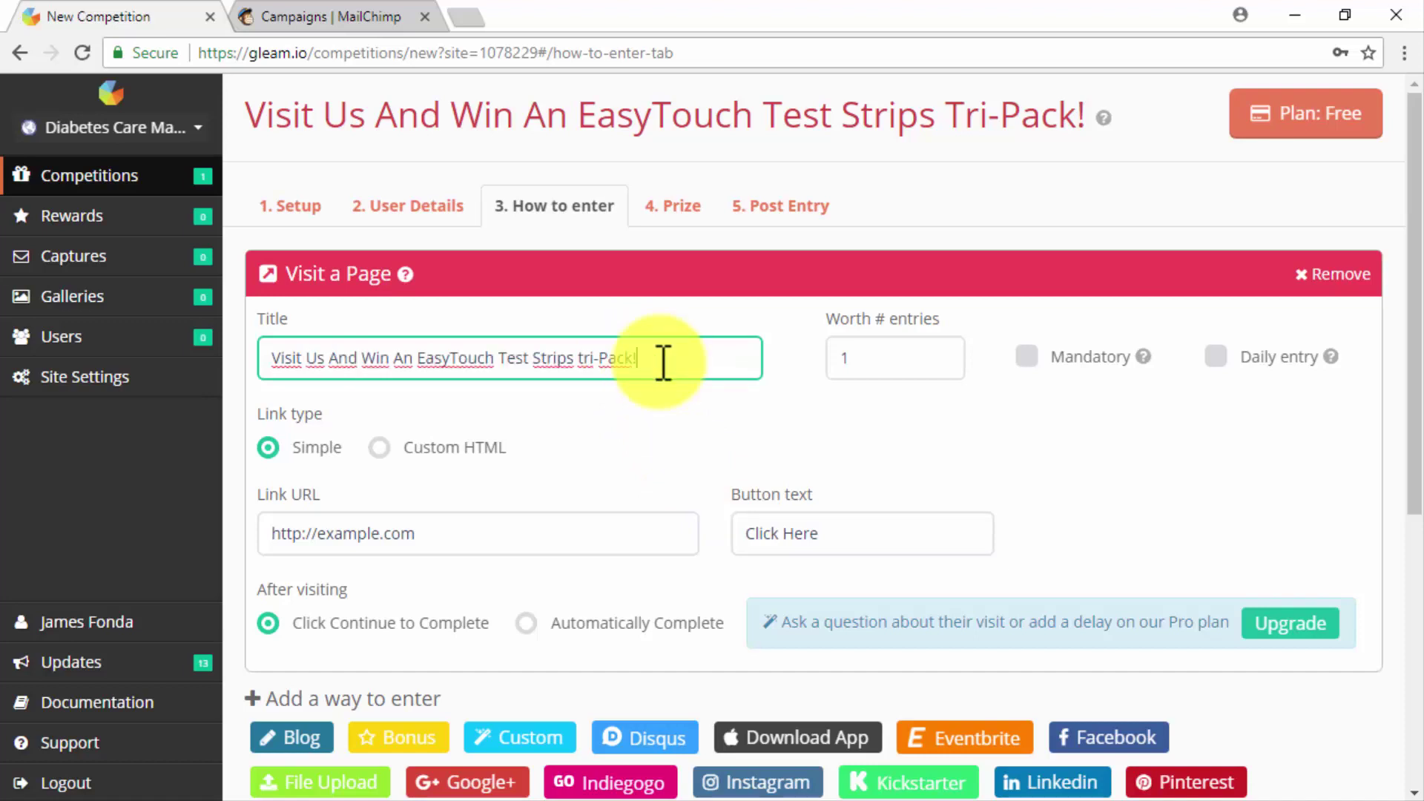
Make the entry mandatory and daily, linking to diabetescaremadeeasy.com and completing automatically
{"action": "left_click", "coordinate": [1027, 357]}
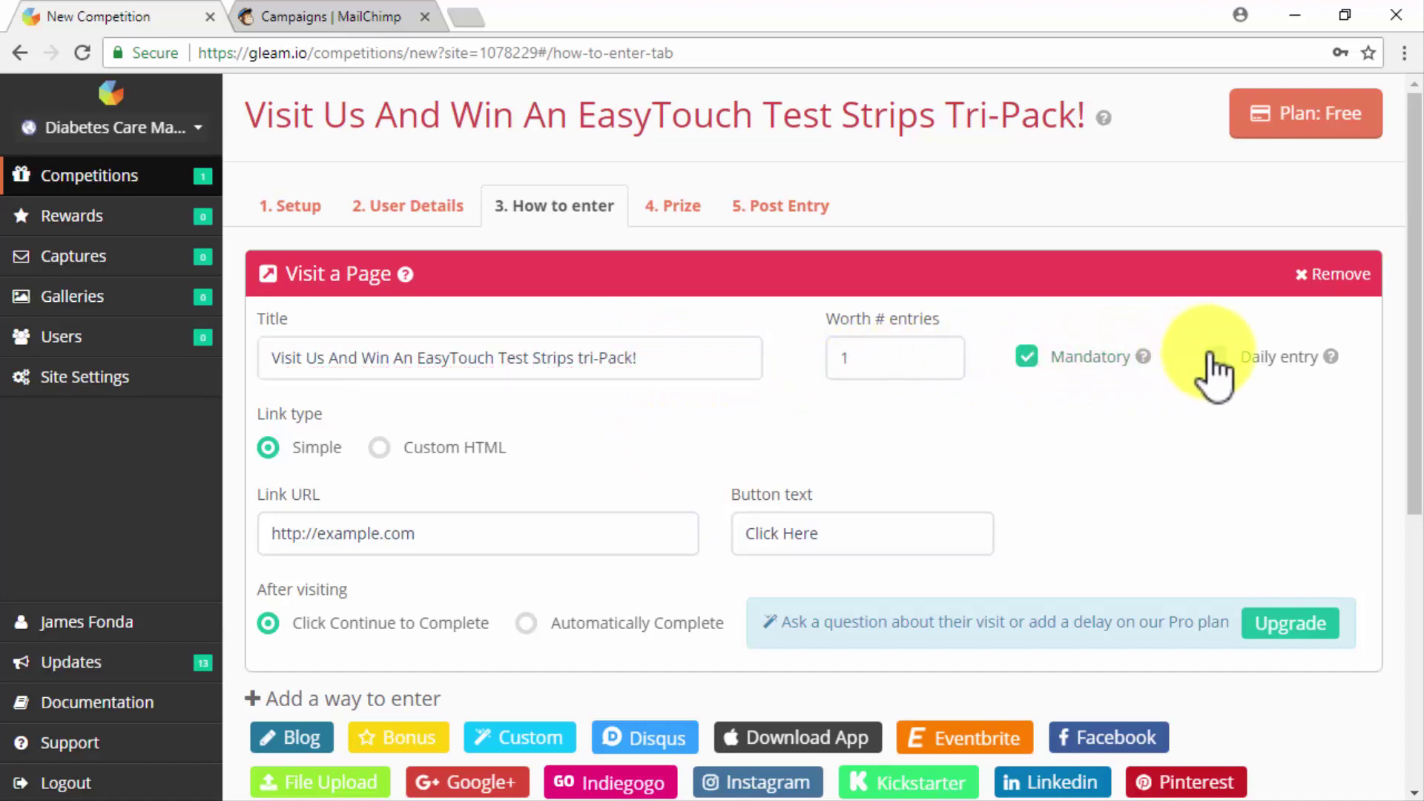
{"action": "left_click", "coordinate": [1215, 356]}
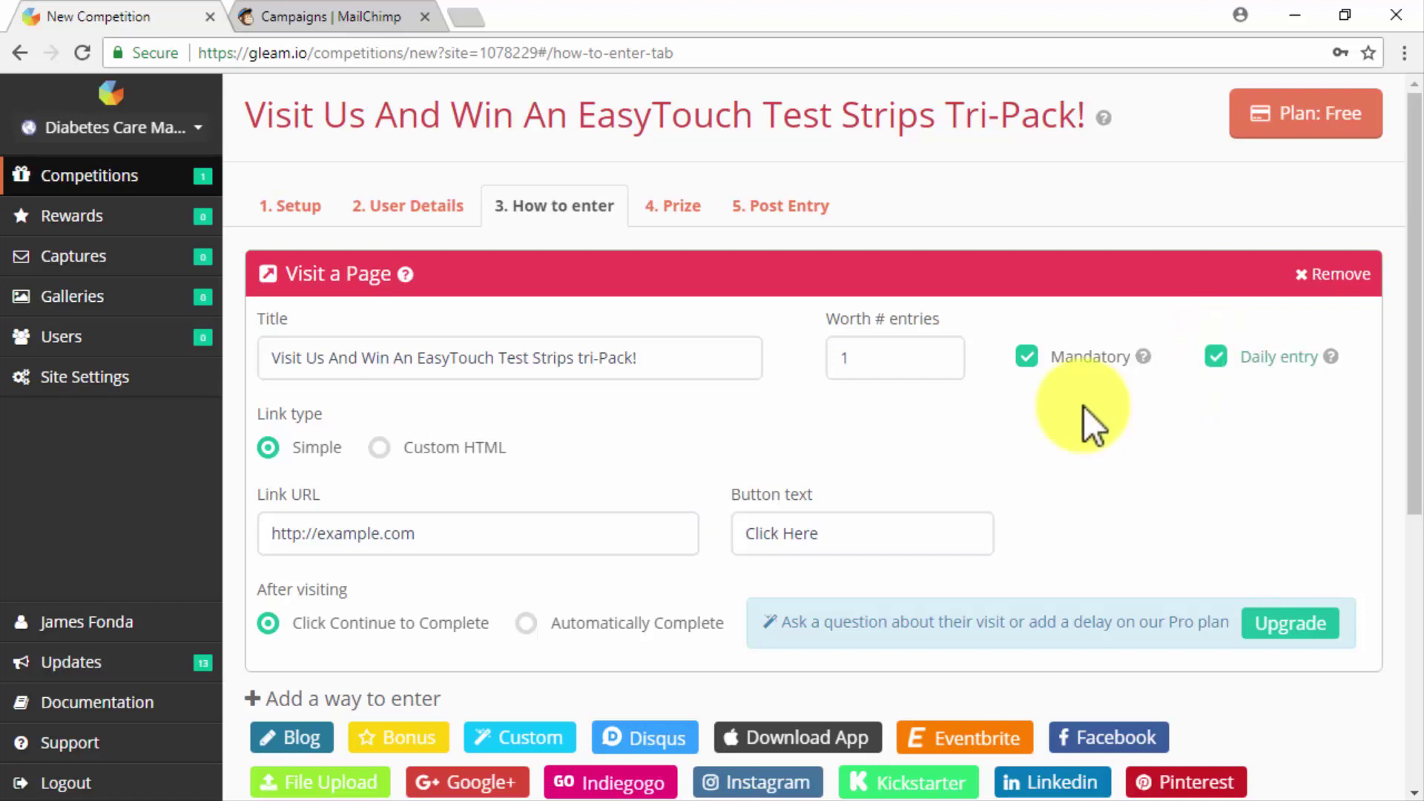
{"action": "left_click", "coordinate": [598, 533]}
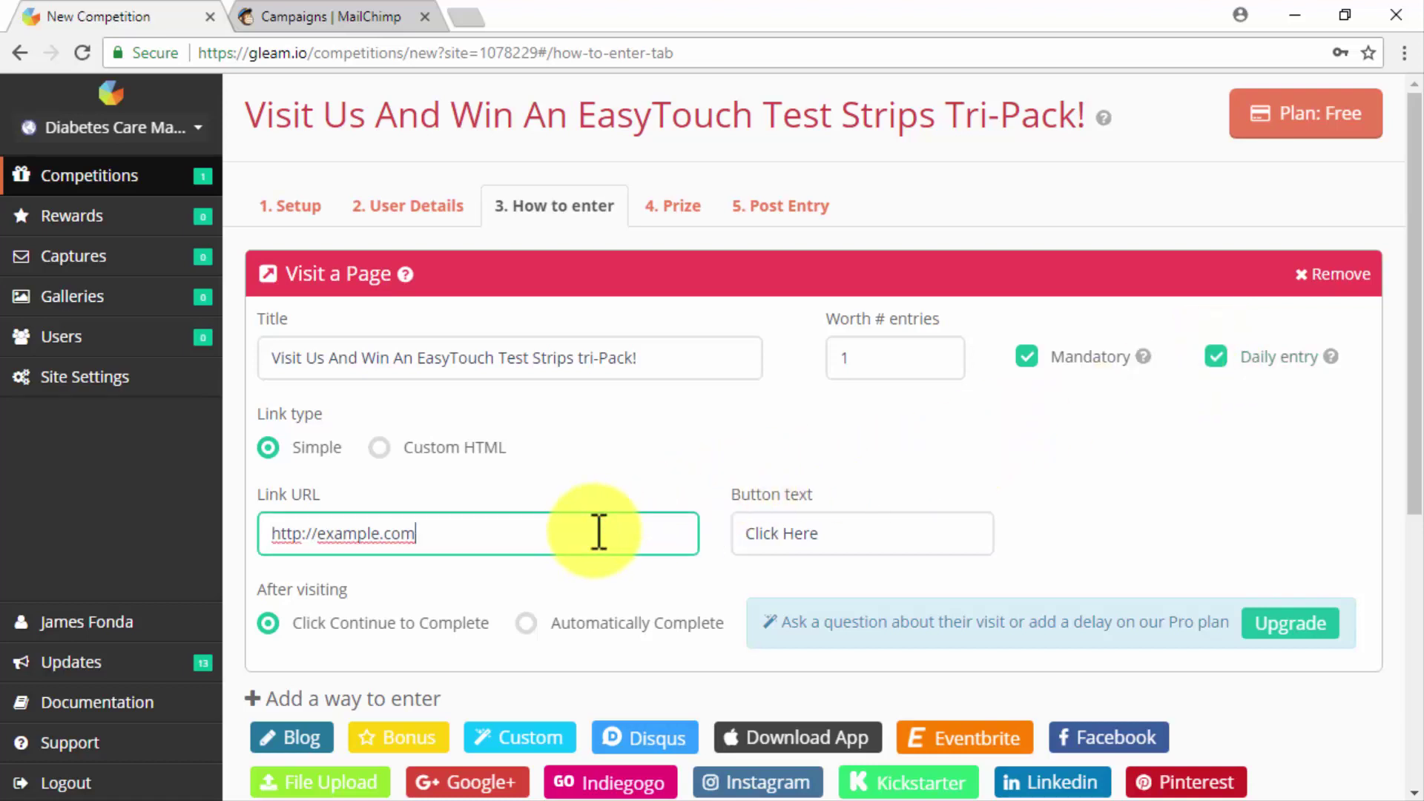
{"action": "type", "text": "http://diabetescaremadeeasy.com"}
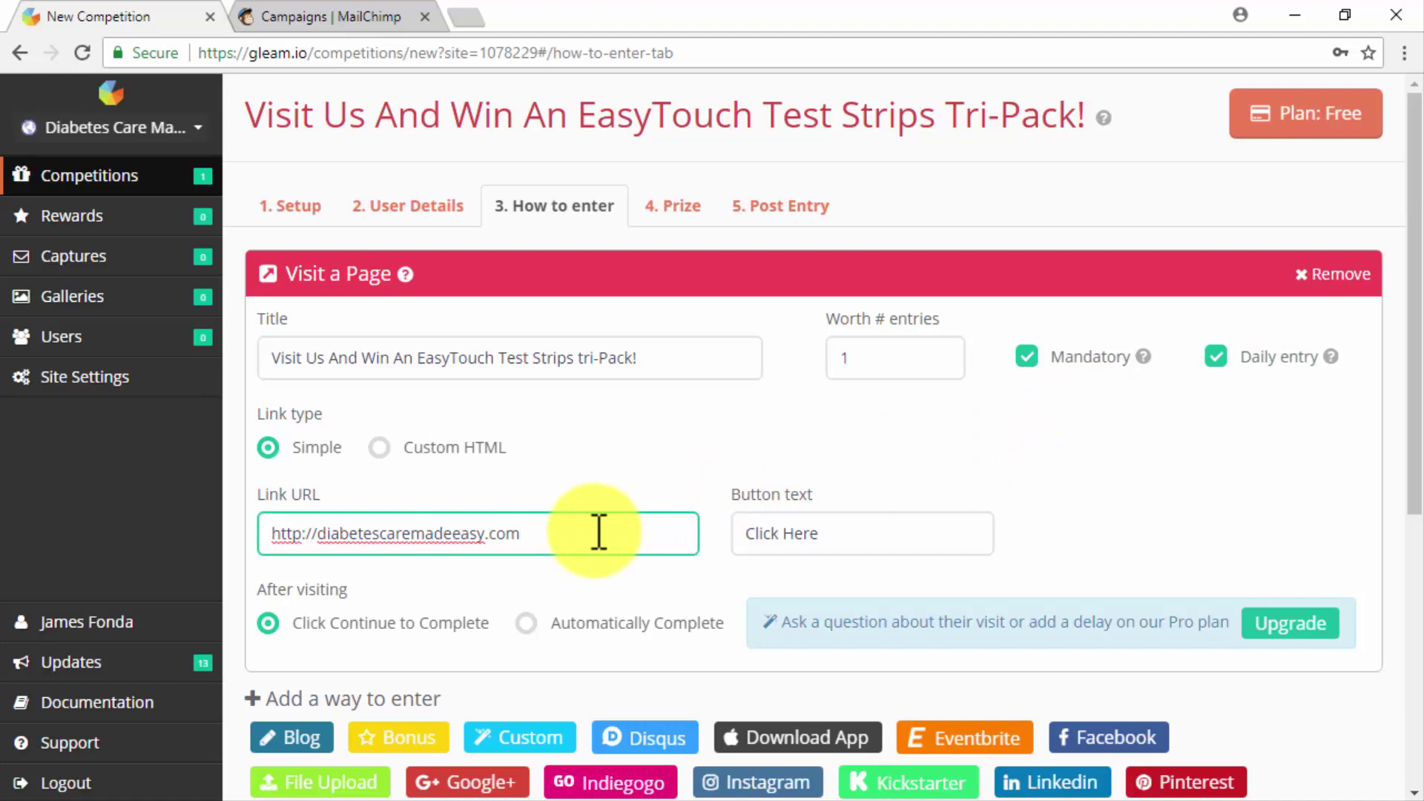
{"action": "left_click", "coordinate": [525, 624]}
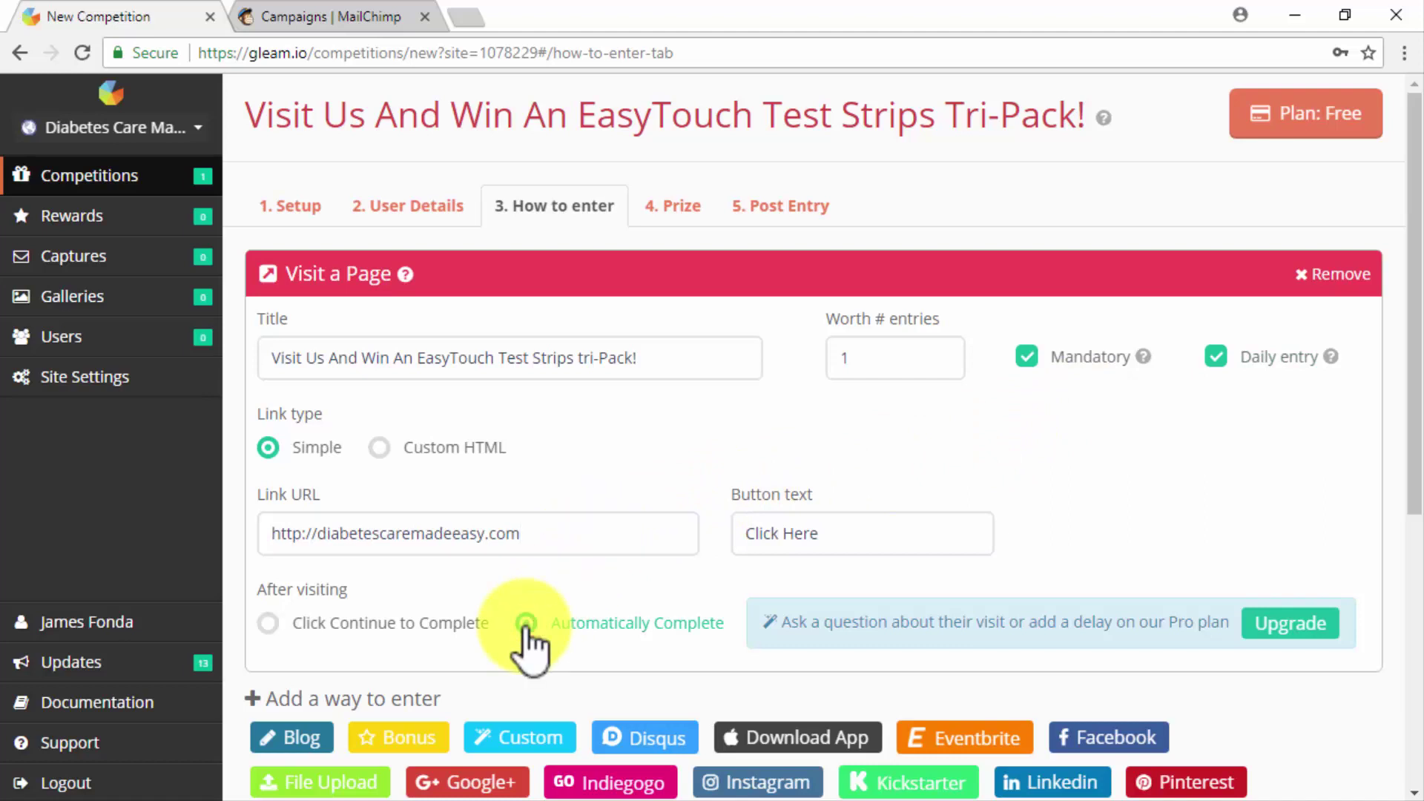
Save the EasyTouch Test Strips Tri-Pack! prize with 3 winners, then show the landing page options
{"action": "left_click", "coordinate": [672, 206]}
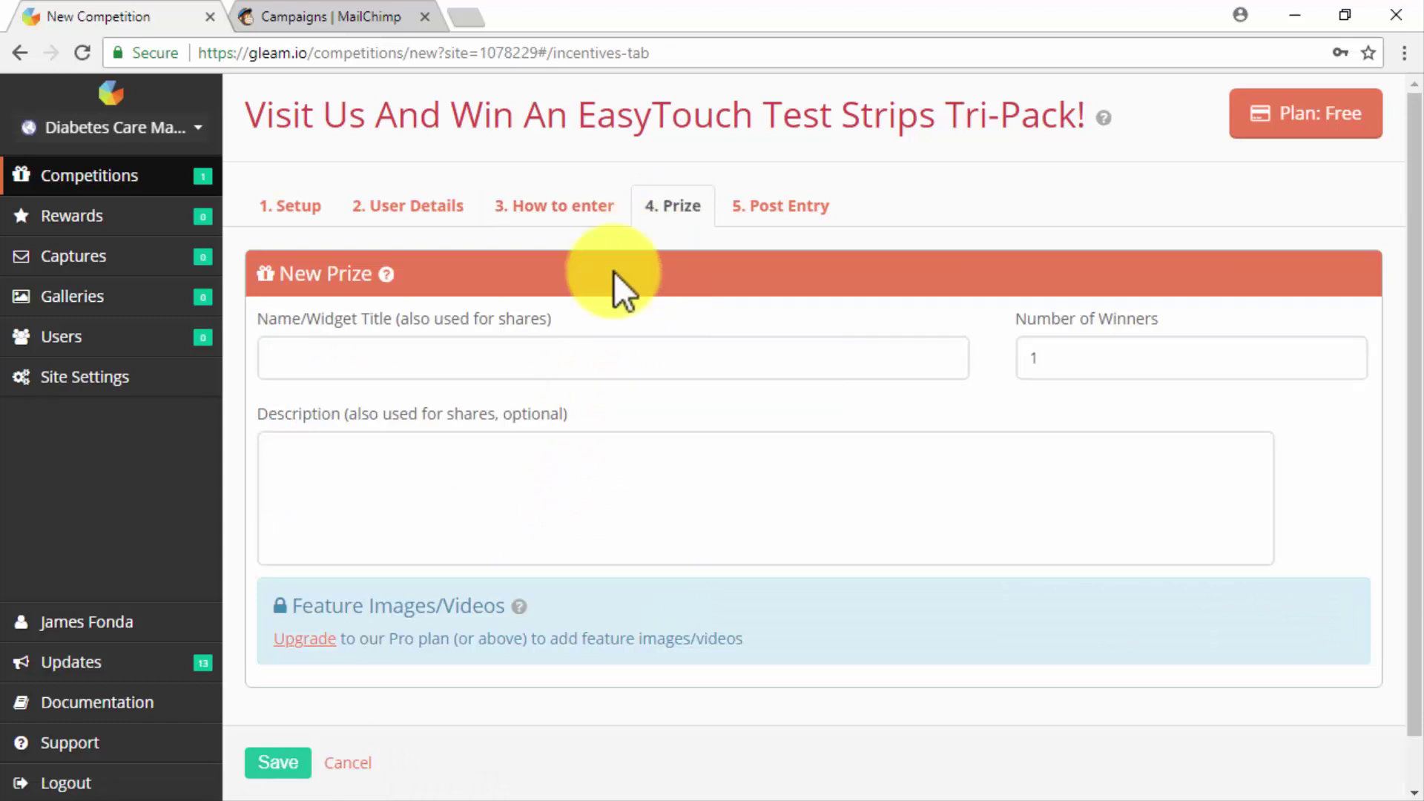
{"action": "left_click", "coordinate": [569, 356]}
{"action": "type", "text": "EasyTouch Test Strips Tri-Pack!"}
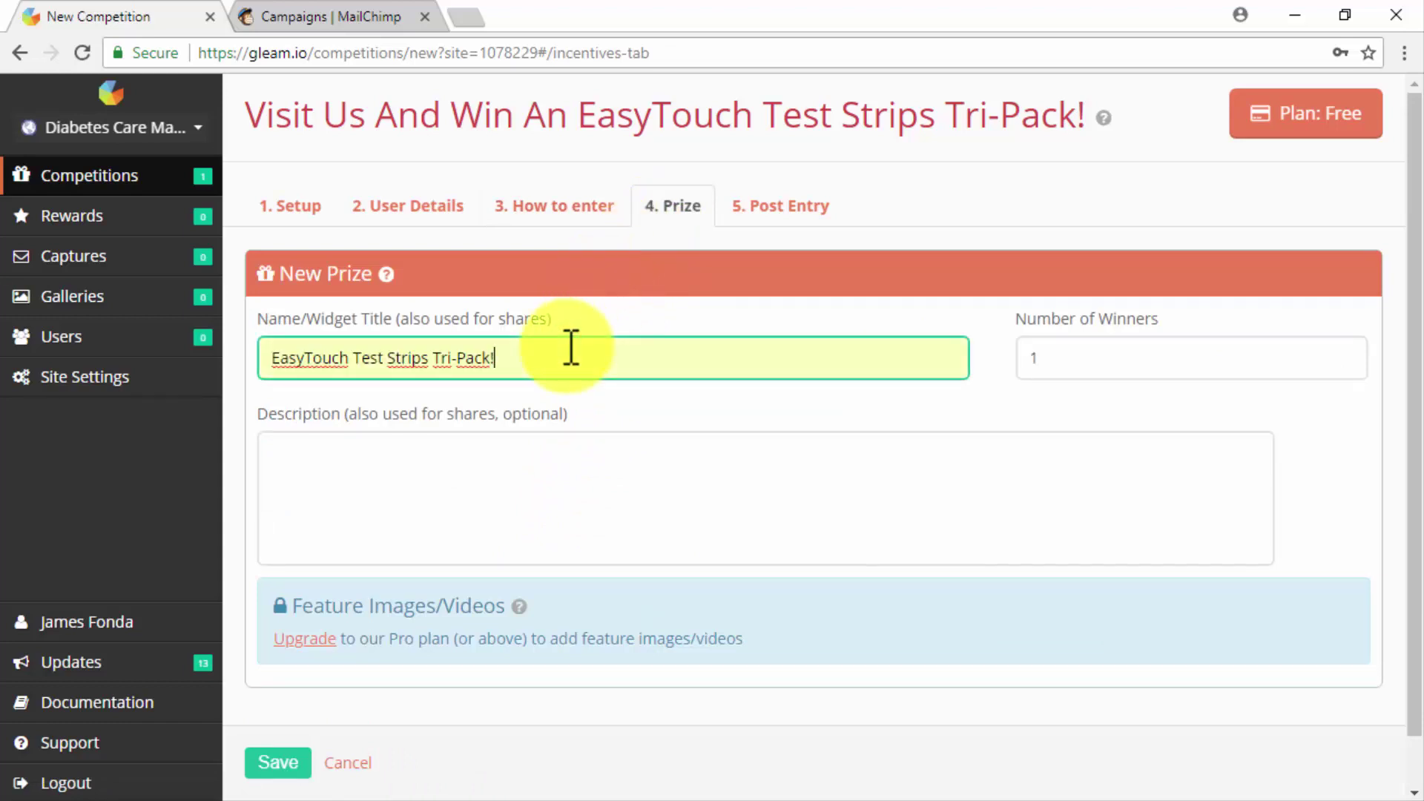
{"action": "left_click", "coordinate": [1070, 356]}
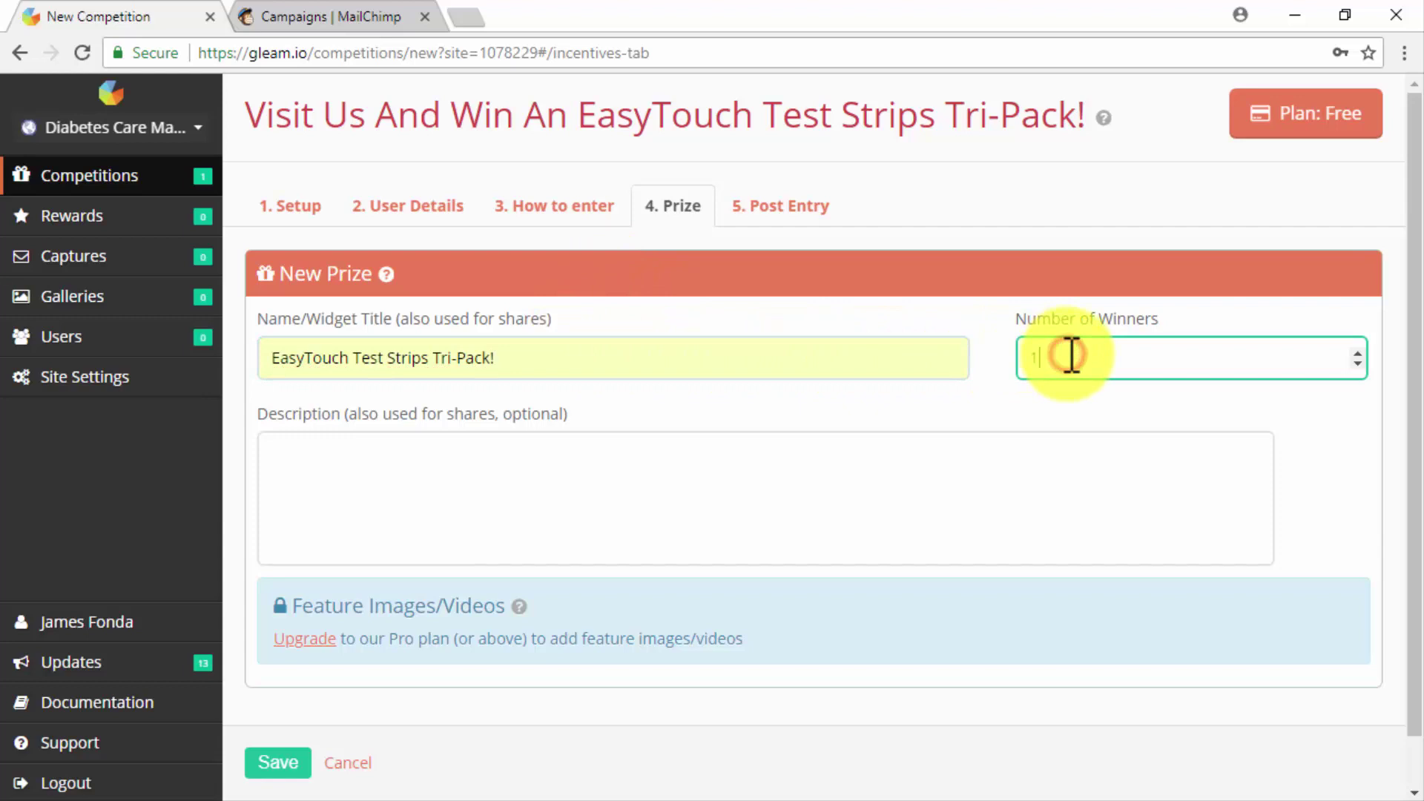
{"action": "key", "text": "BackSpace"}
{"action": "type", "text": "3"}
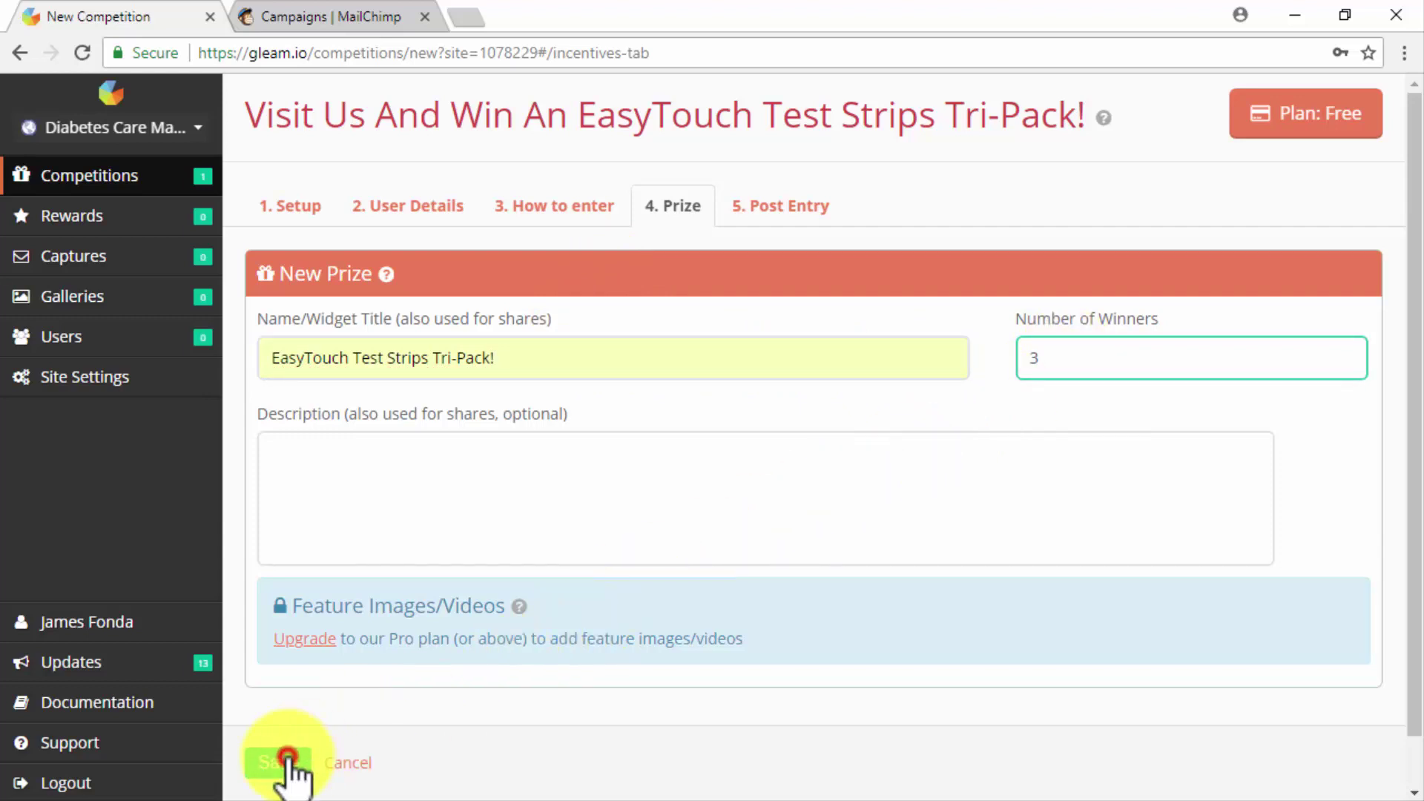
{"action": "left_click", "coordinate": [292, 763]}
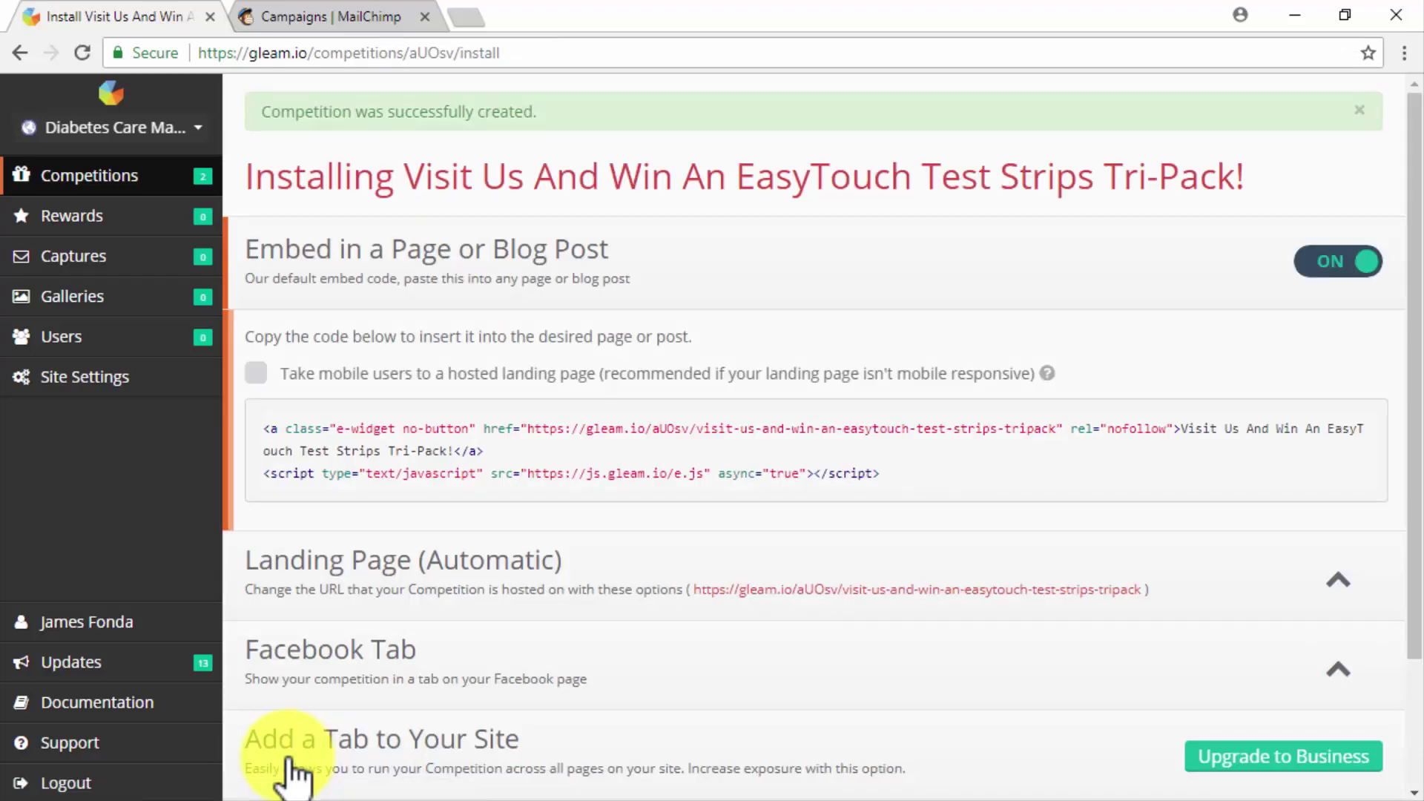
{"action": "left_click", "coordinate": [545, 588]}
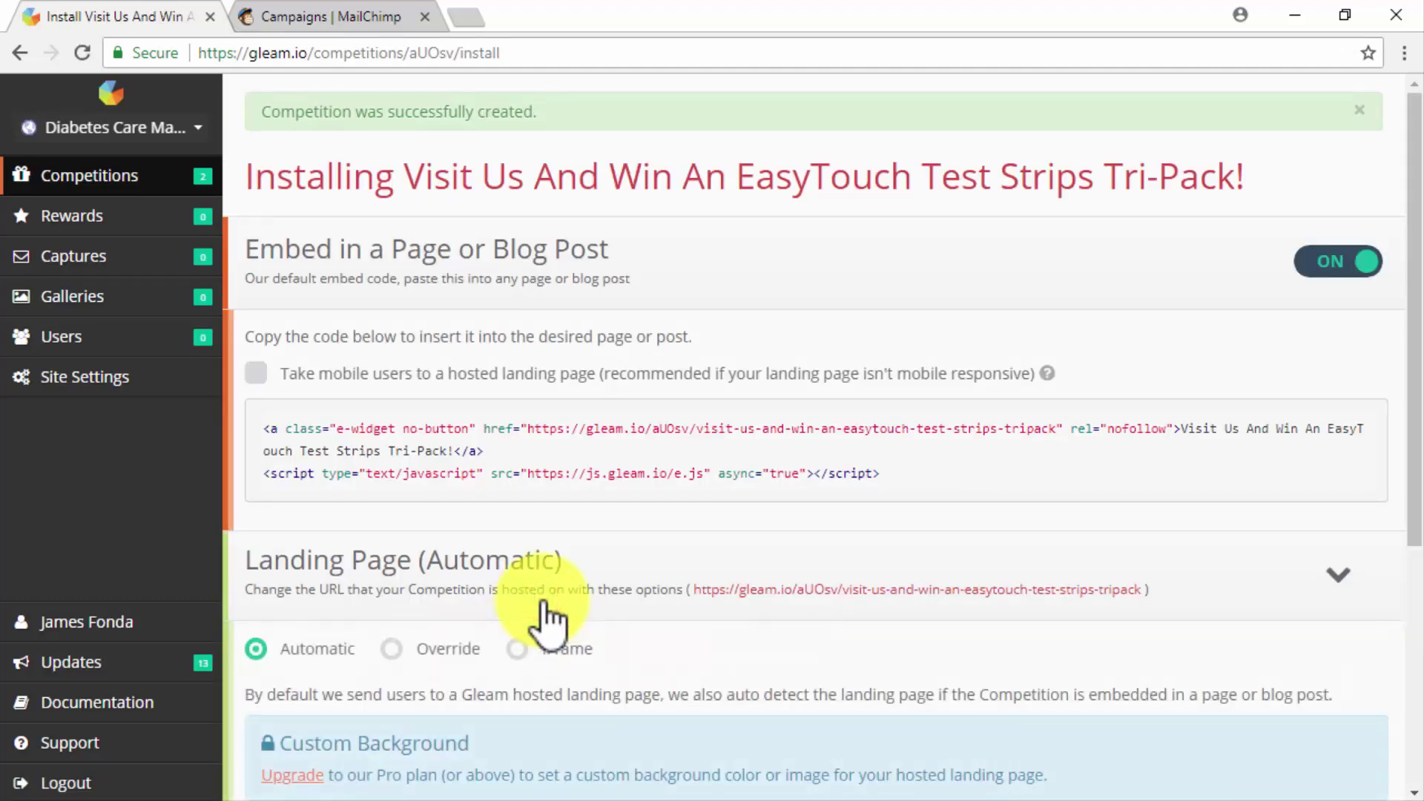
{"action": "scroll", "coordinate": [554, 615], "scroll_direction": "down", "scroll_amount": 1}
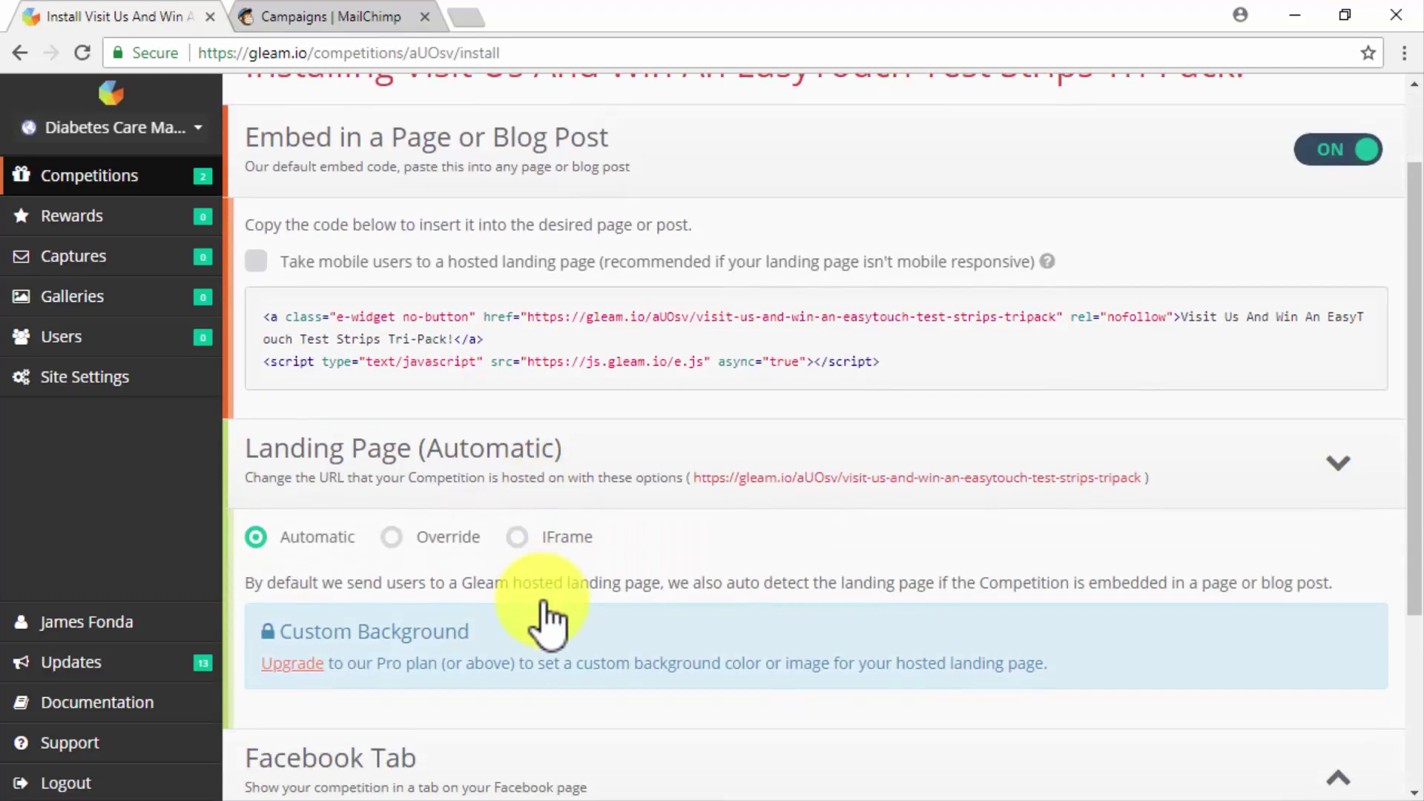
Open the hosted landing page link in a new tab and copy its URL
{"action": "left_click", "coordinate": [735, 481]}
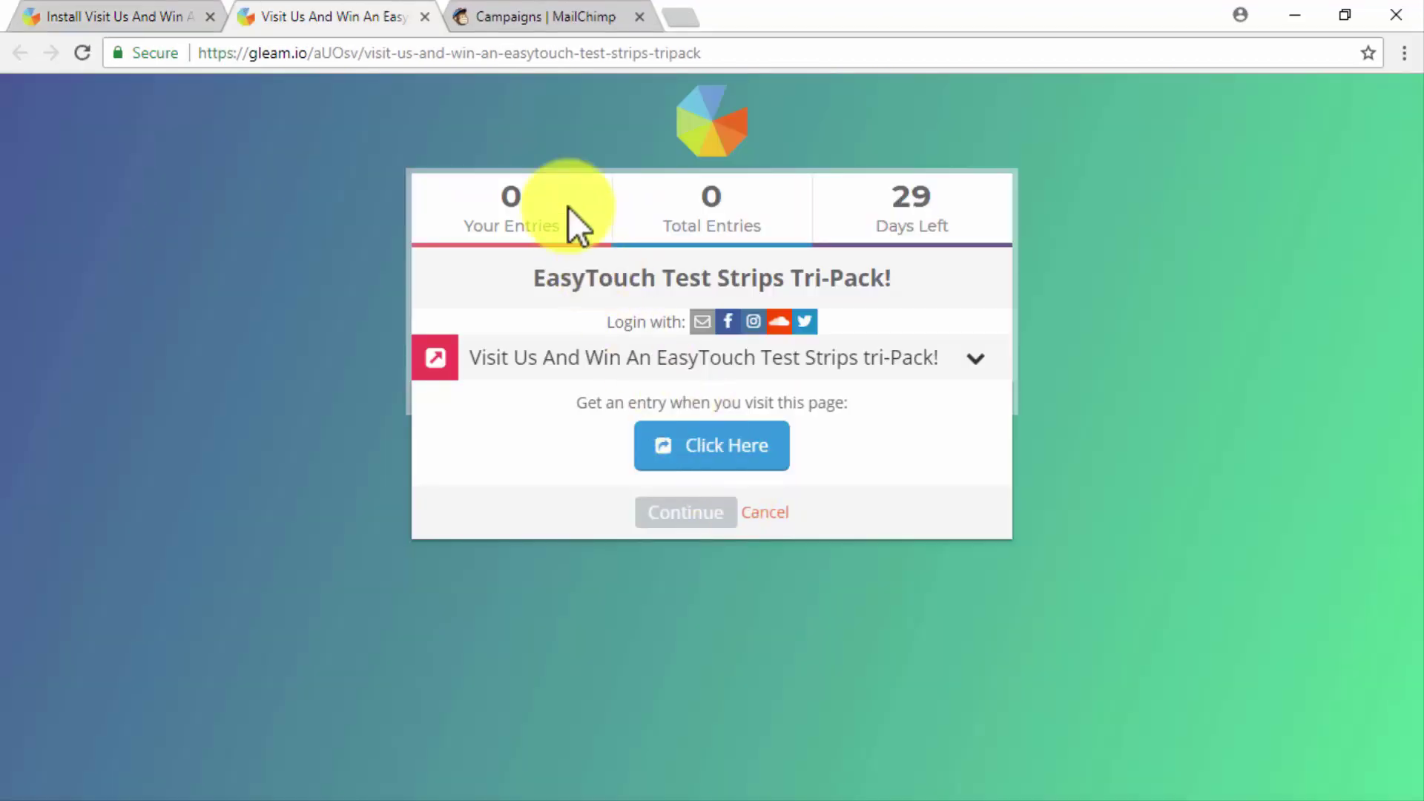
{"action": "right_click", "coordinate": [467, 52]}
{"action": "left_click", "coordinate": [515, 113]}
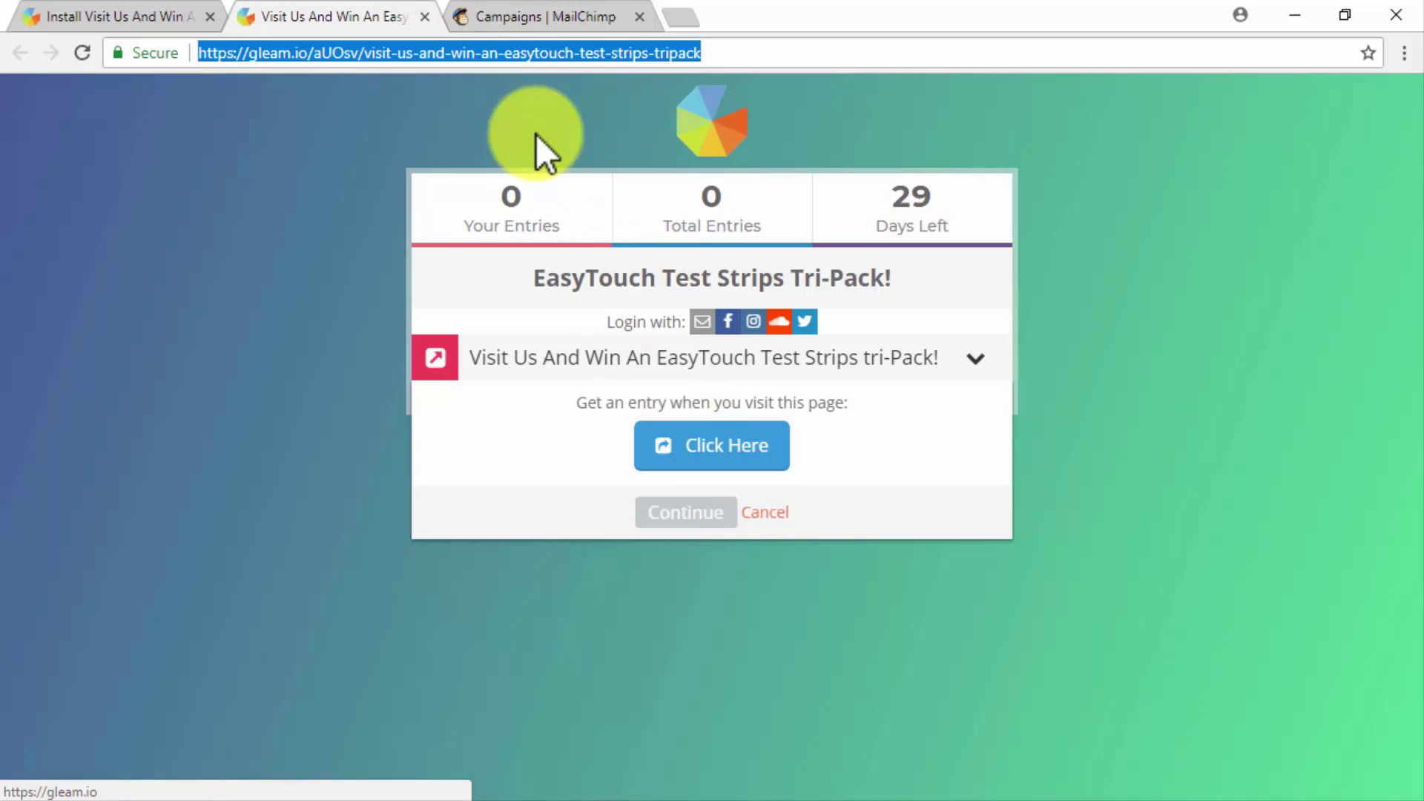
Create a regular MailChimp email campaign named 'Email Contest'
{"action": "left_click", "coordinate": [580, 18]}
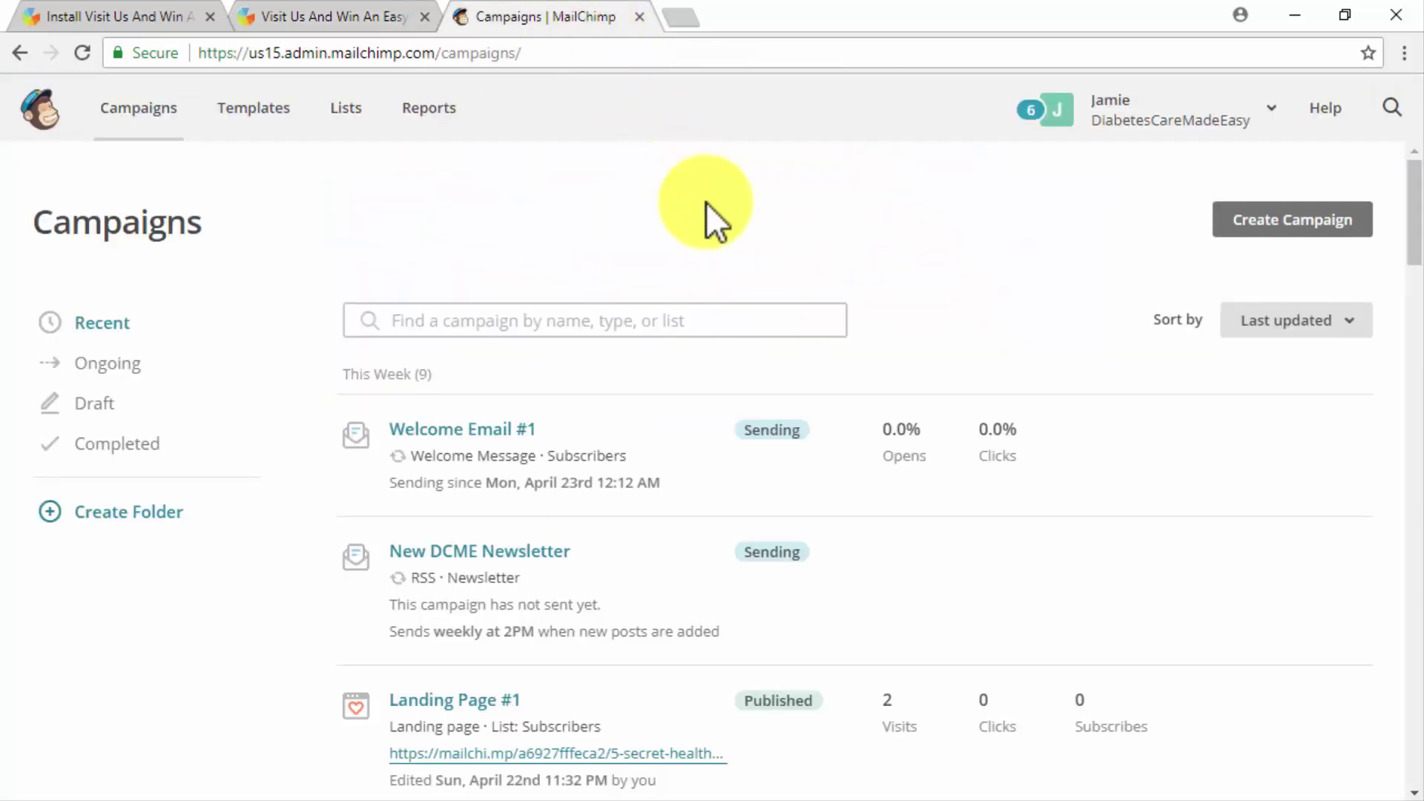
{"action": "left_click", "coordinate": [1224, 218]}
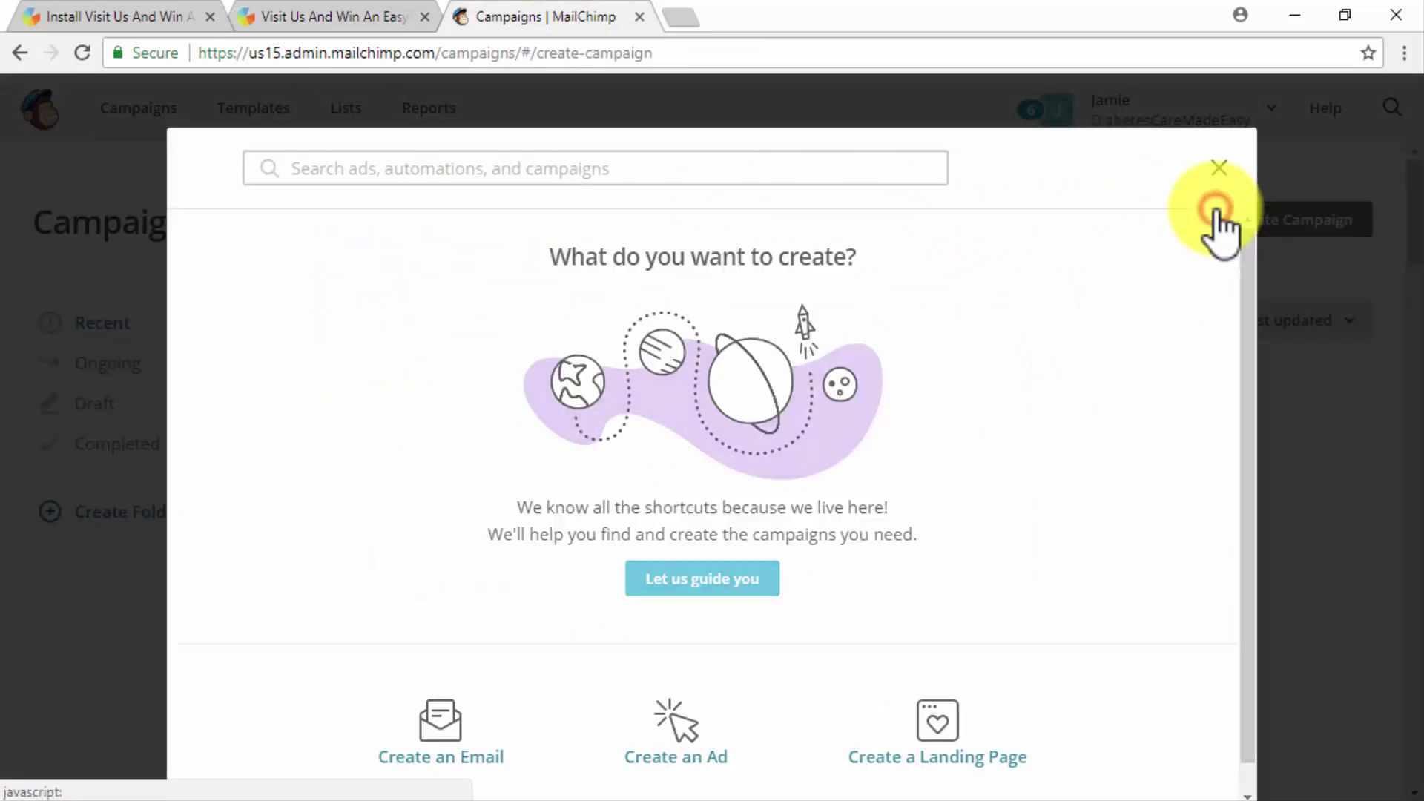
{"action": "scroll", "coordinate": [1103, 308], "scroll_direction": "down", "scroll_amount": 1}
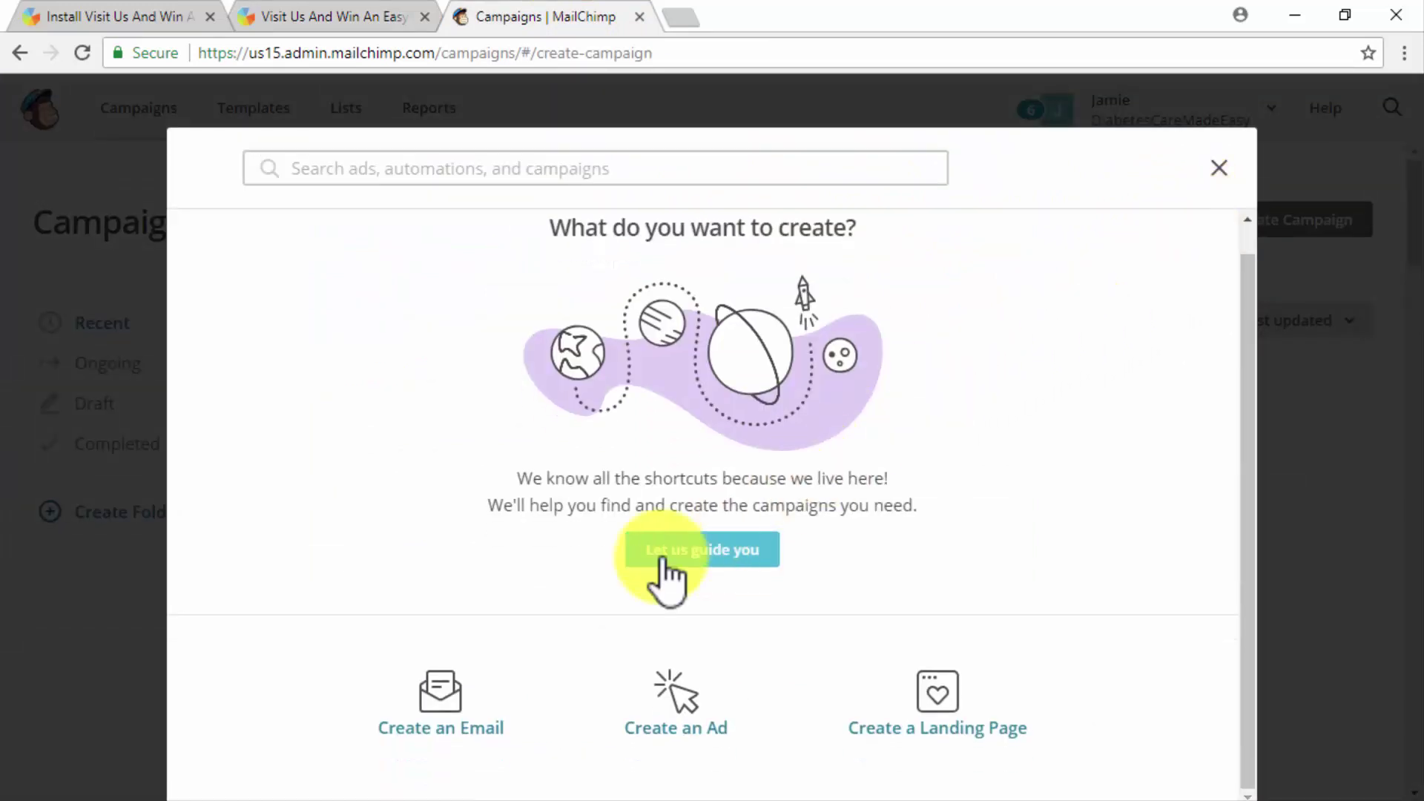
{"action": "left_click", "coordinate": [446, 711]}
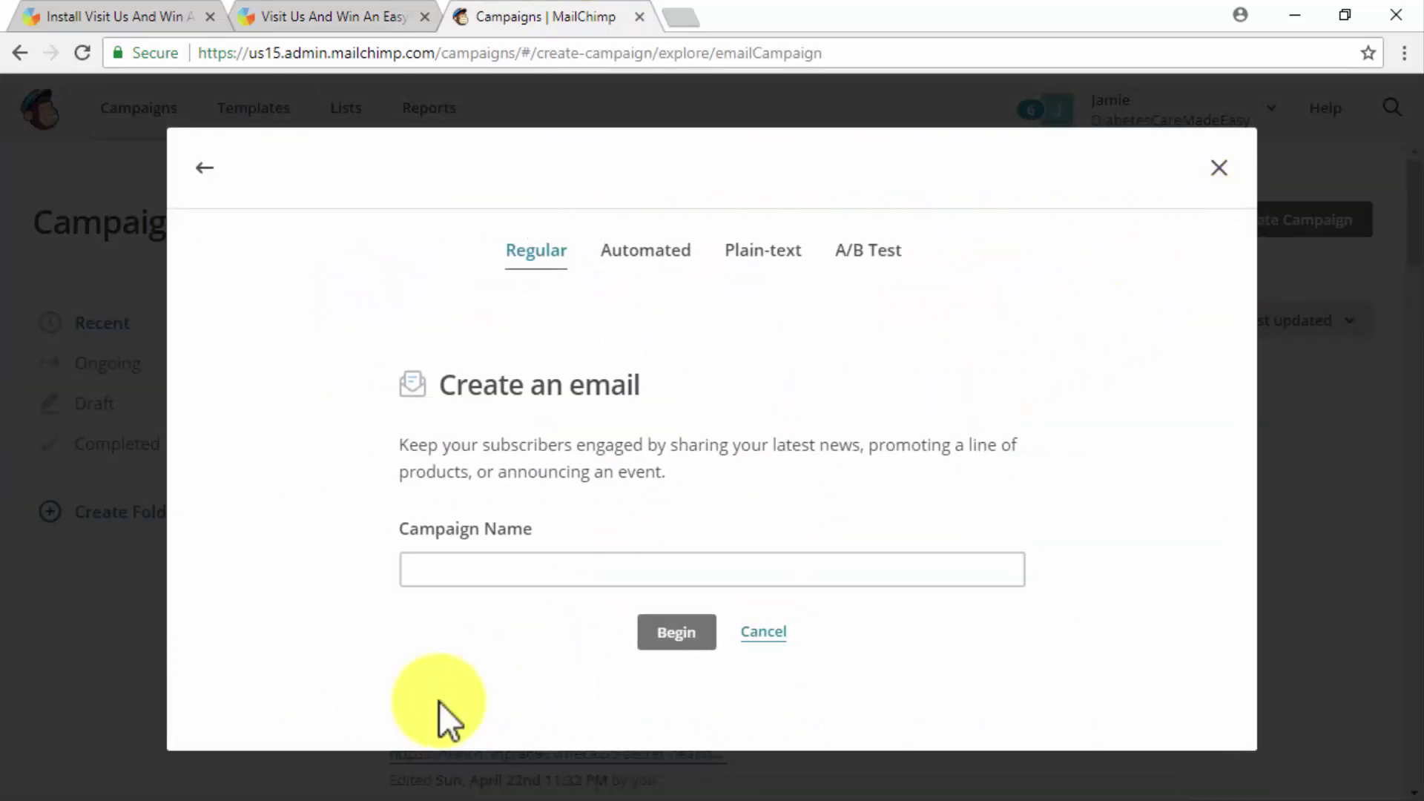
{"action": "left_click", "coordinate": [557, 569]}
{"action": "type", "text": "Email Contest"}
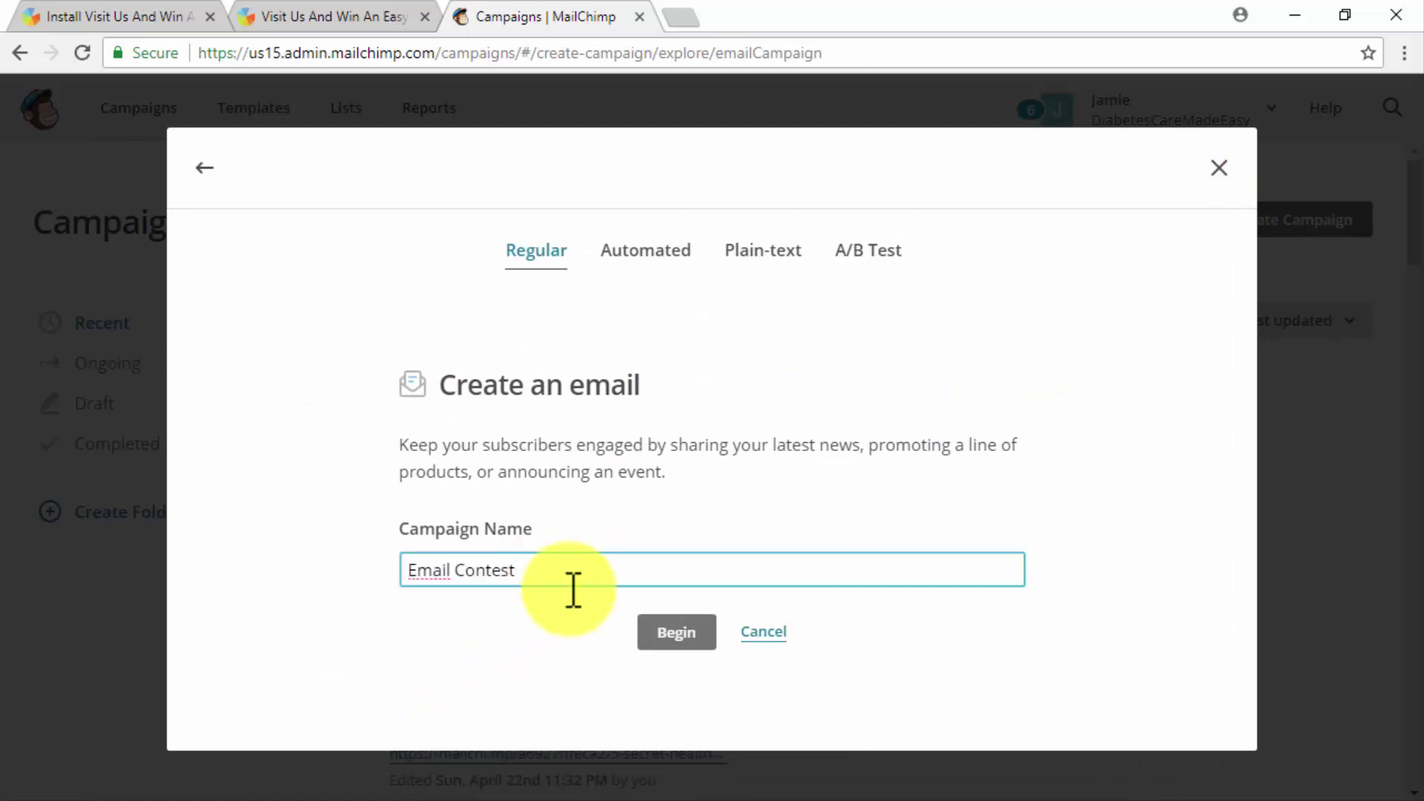
{"action": "left_click", "coordinate": [668, 632]}
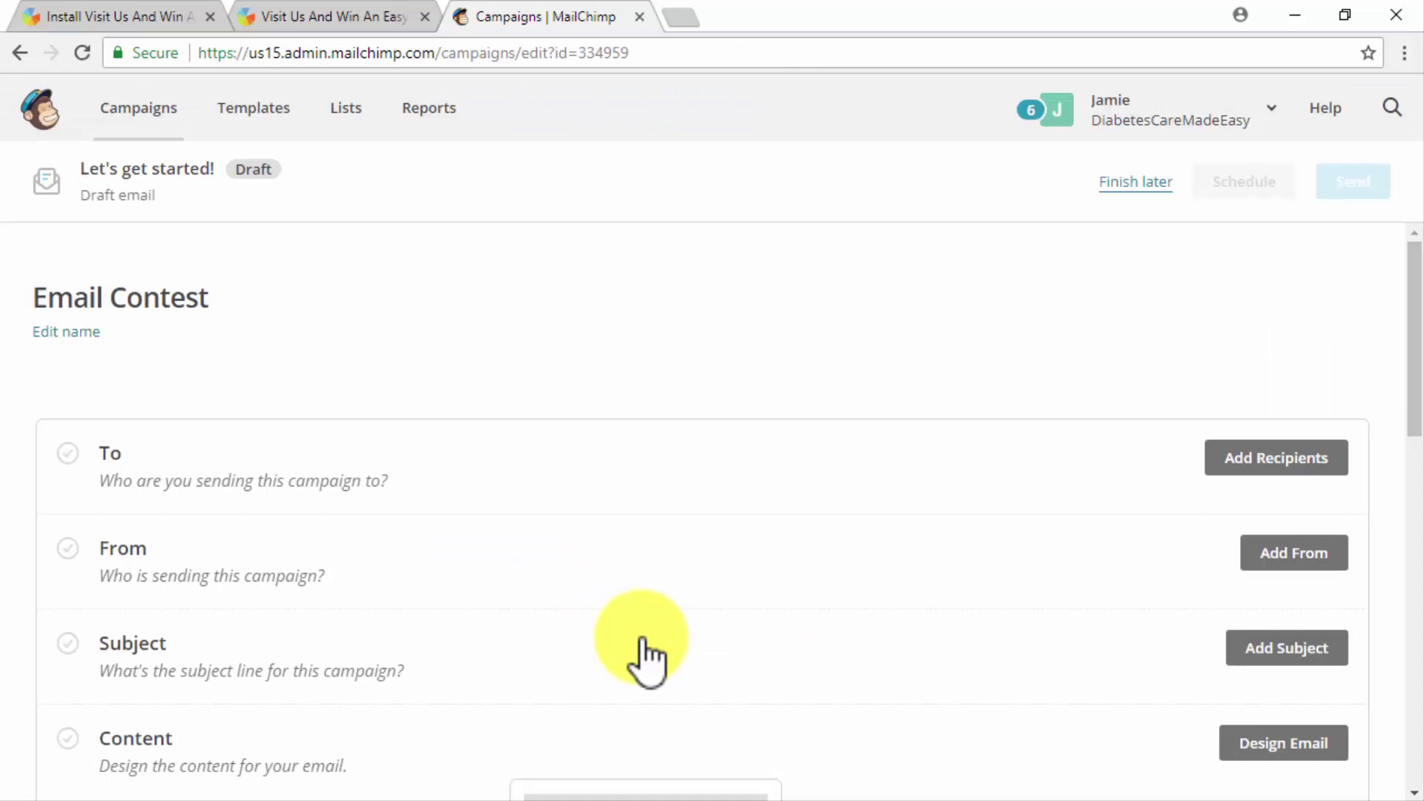
Send to the Subscribers list, personalizing the To field with the *|FNAME|* merge tag
{"action": "left_click", "coordinate": [1269, 456]}
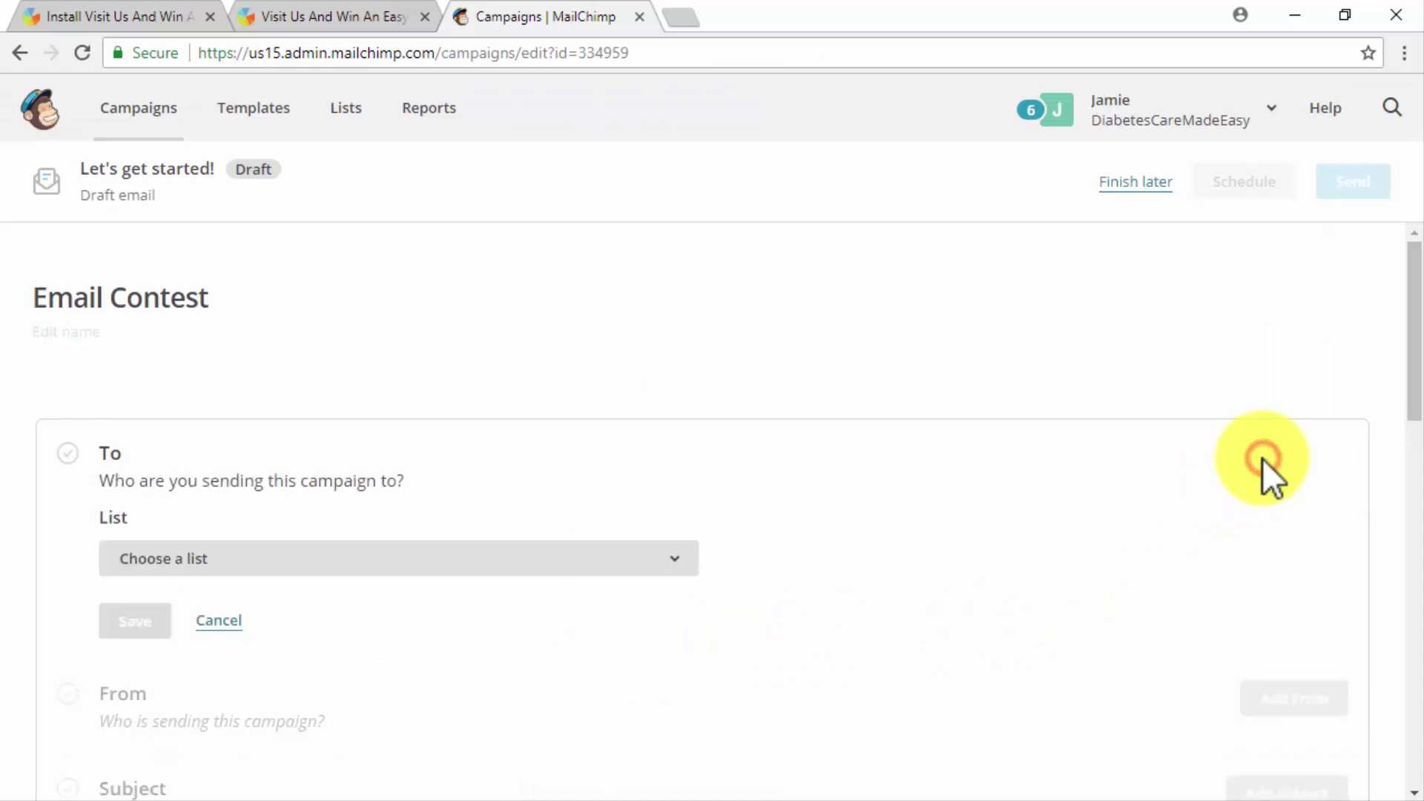
{"action": "left_click", "coordinate": [645, 562]}
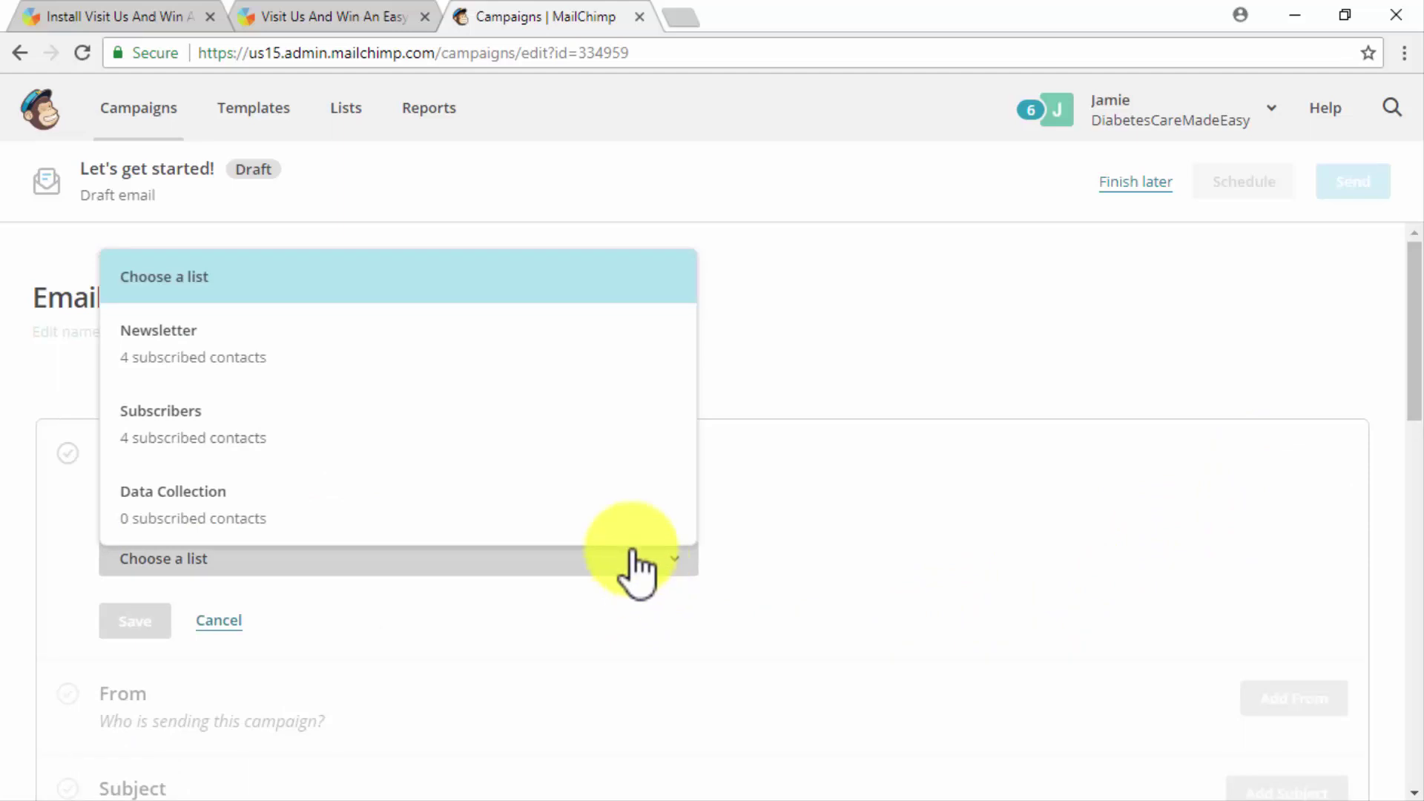
{"action": "left_click", "coordinate": [556, 423]}
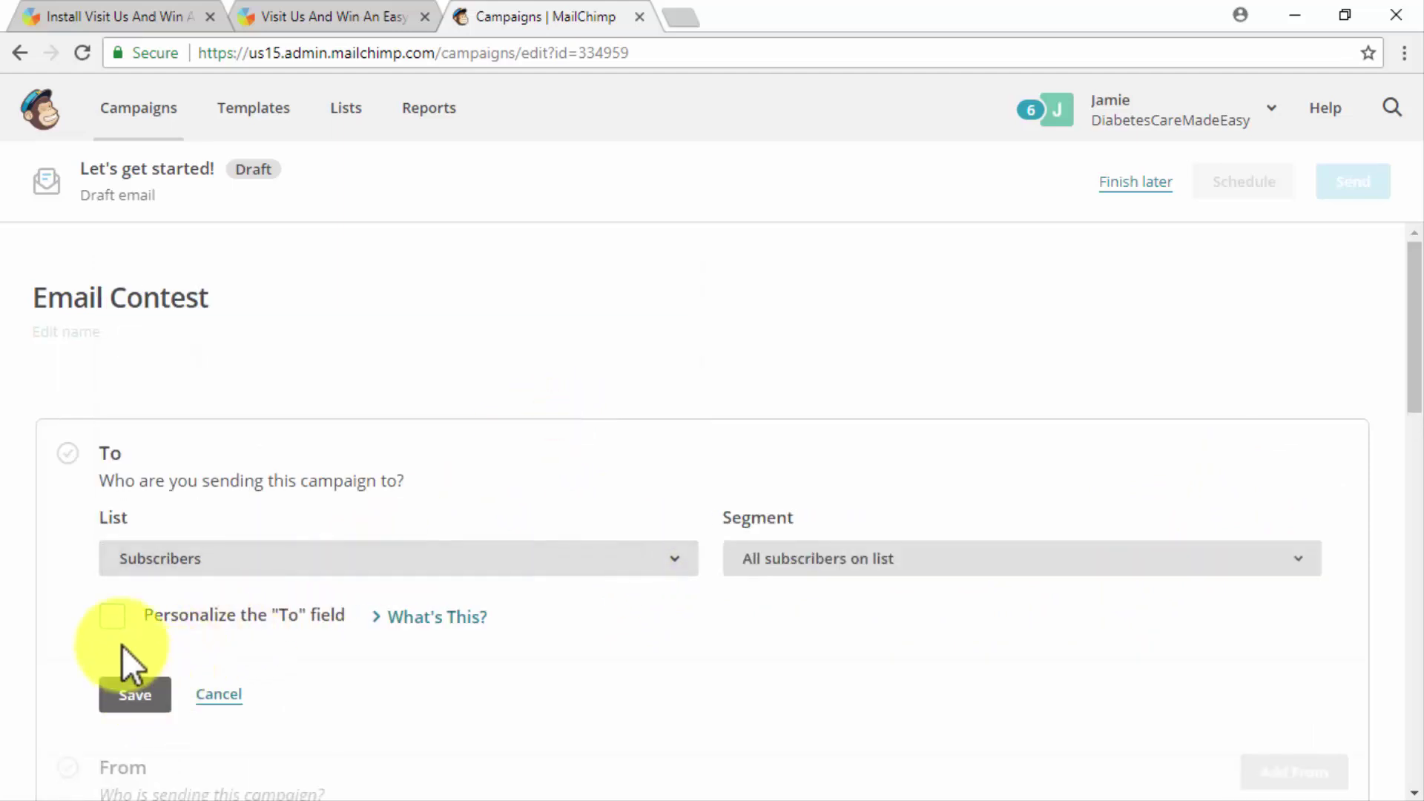
{"action": "left_click", "coordinate": [111, 615]}
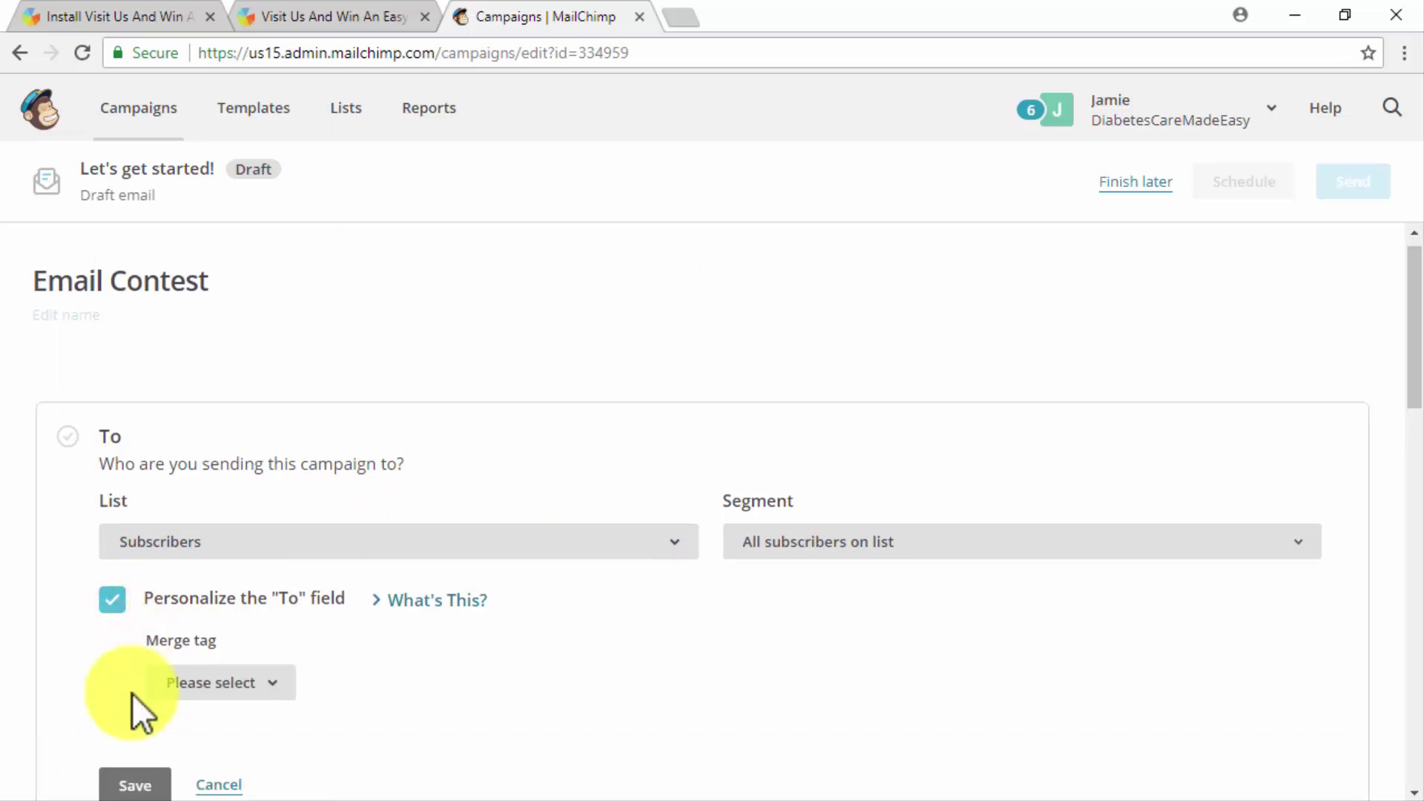
{"action": "scroll", "coordinate": [133, 692], "scroll_direction": "down", "scroll_amount": 2}
{"action": "left_click", "coordinate": [261, 476]}
{"action": "left_click", "coordinate": [232, 582]}
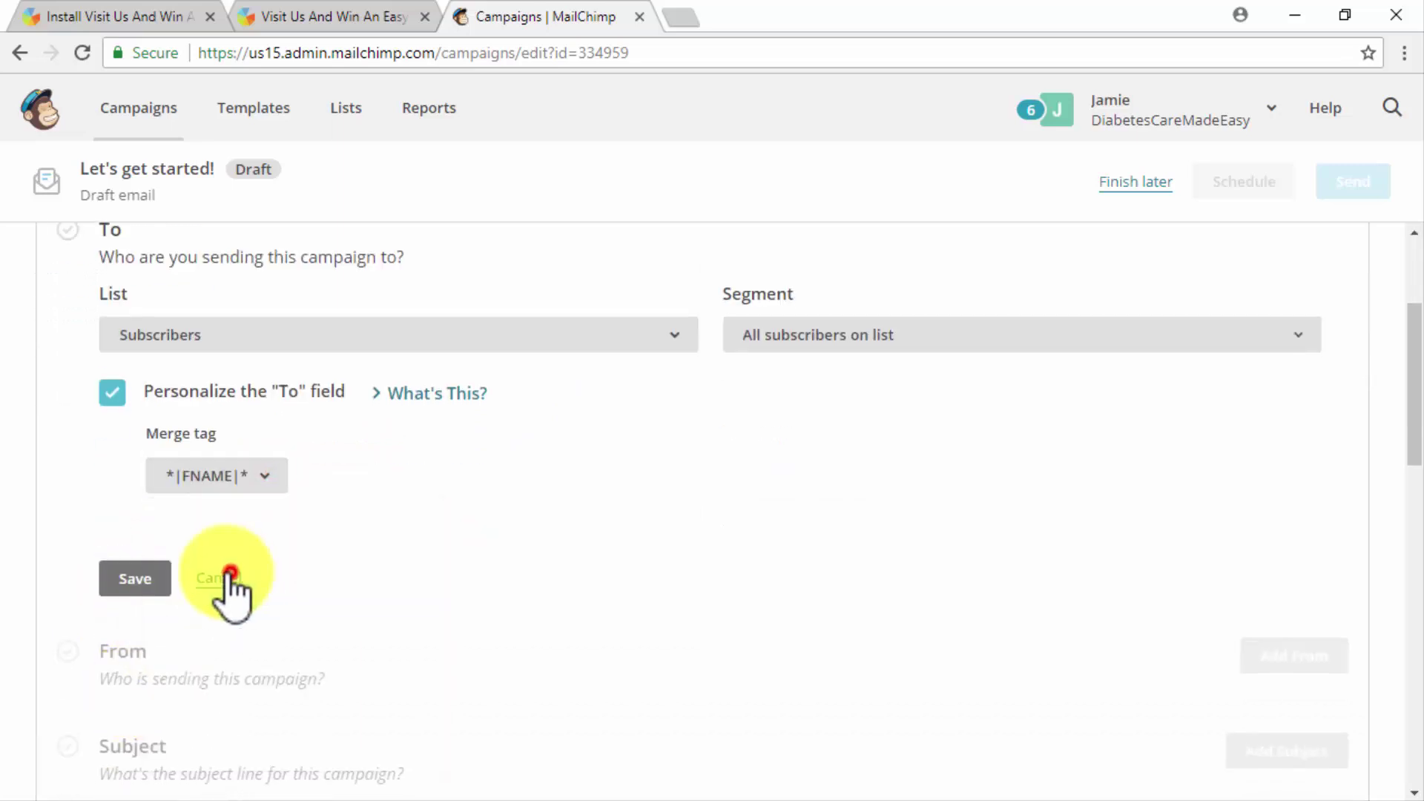
{"action": "left_click", "coordinate": [135, 578]}
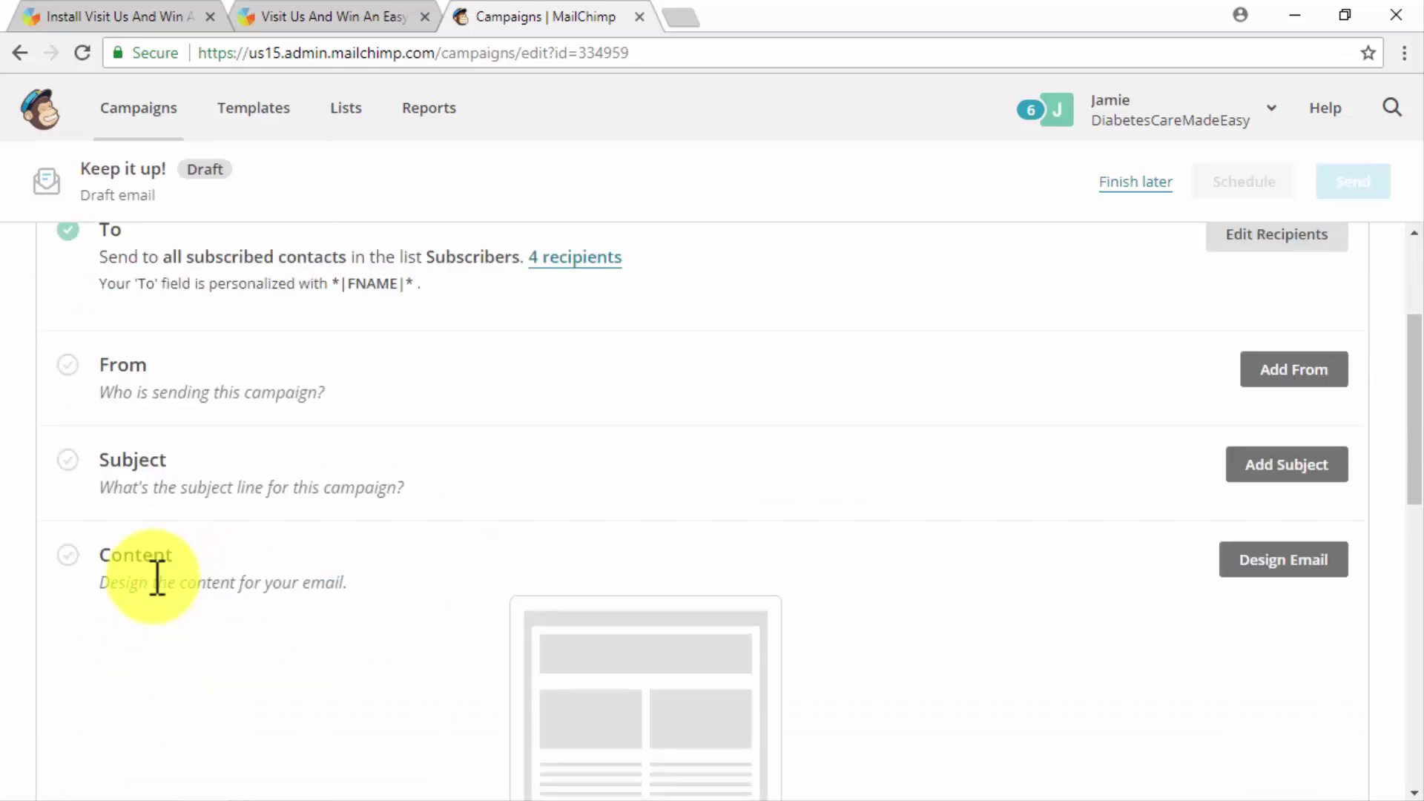
Save the EasyTouch Tri-Pack contest subject line
{"action": "left_click", "coordinate": [1264, 462]}
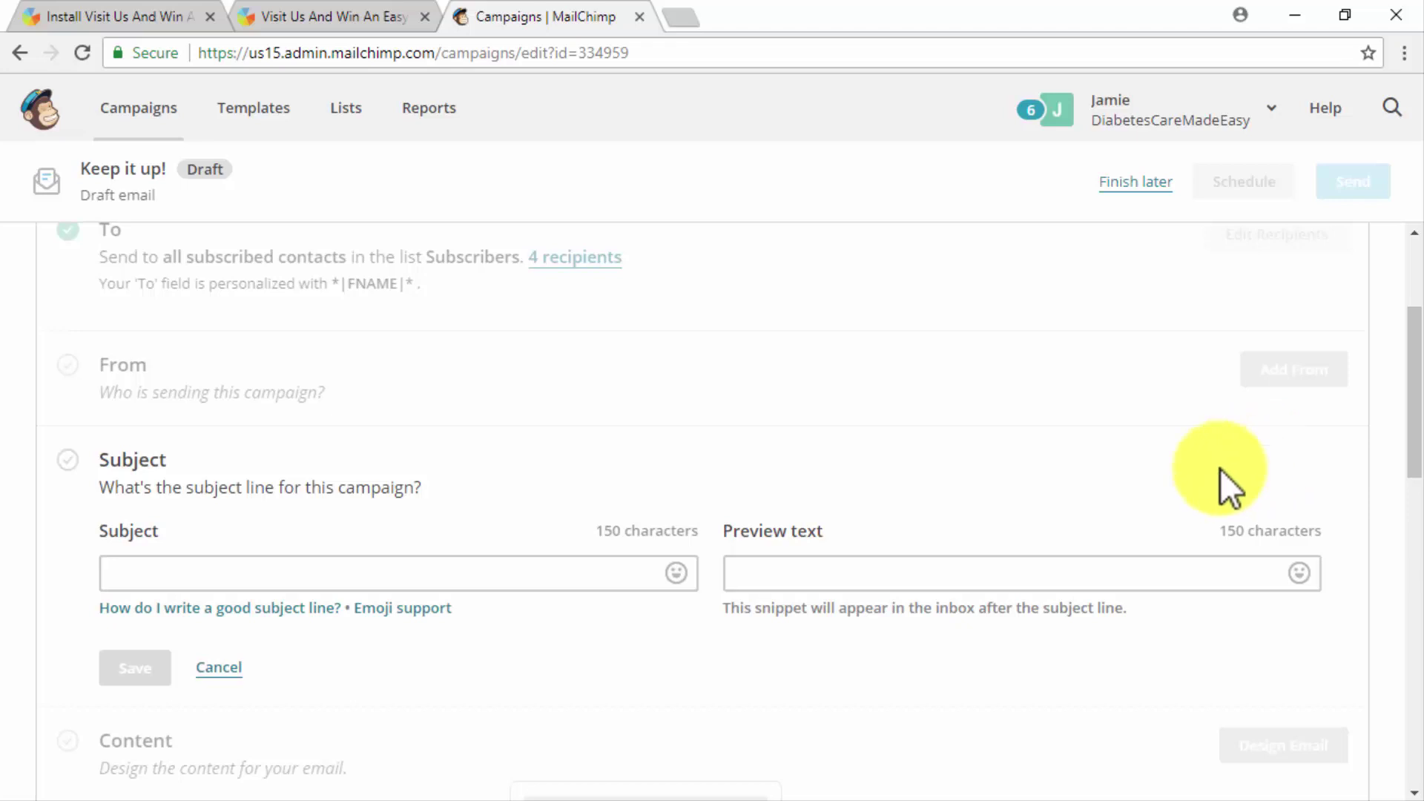
{"action": "left_click", "coordinate": [554, 575]}
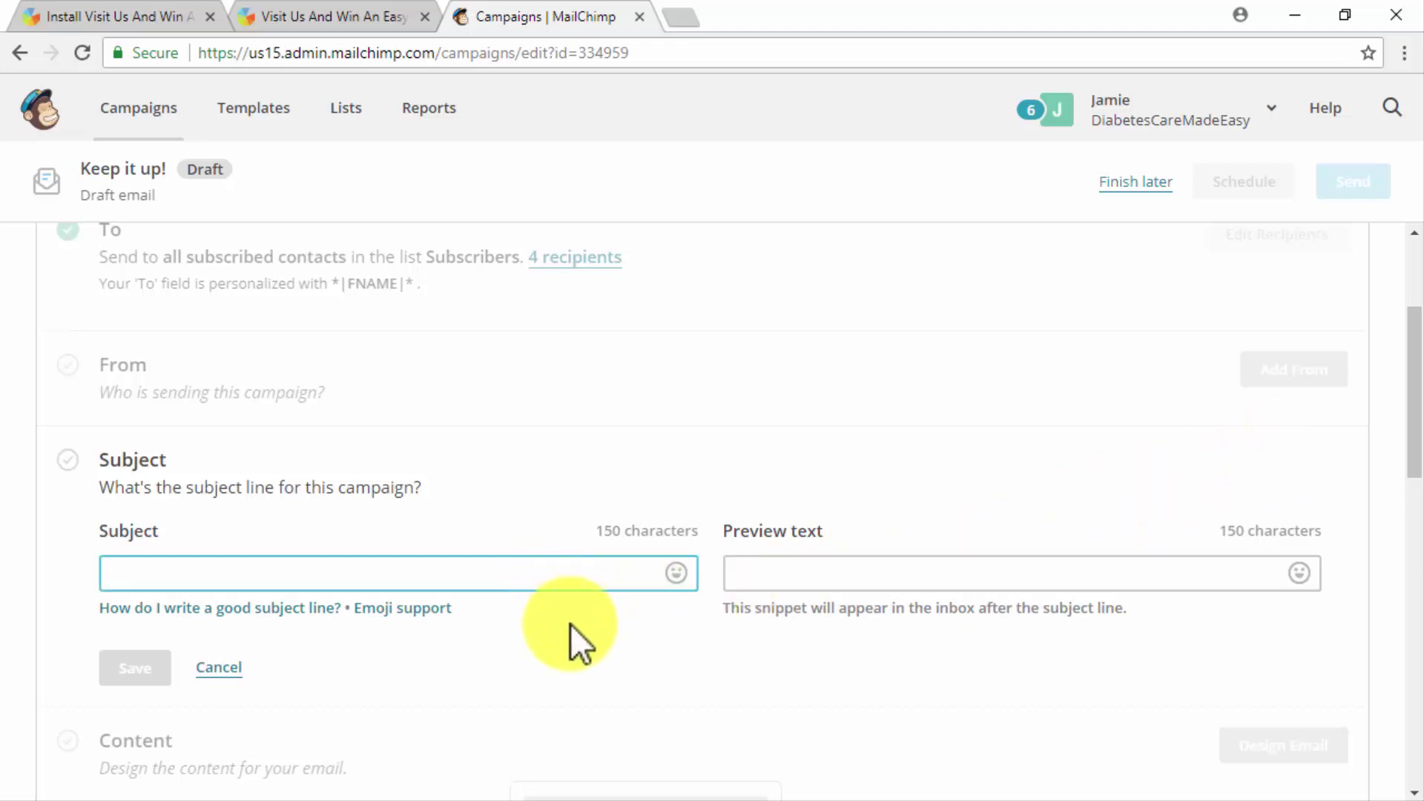
{"action": "type", "text": "New Contest! Visit Us To Win An EasyTouch Test Strips Tri-Pack!"}
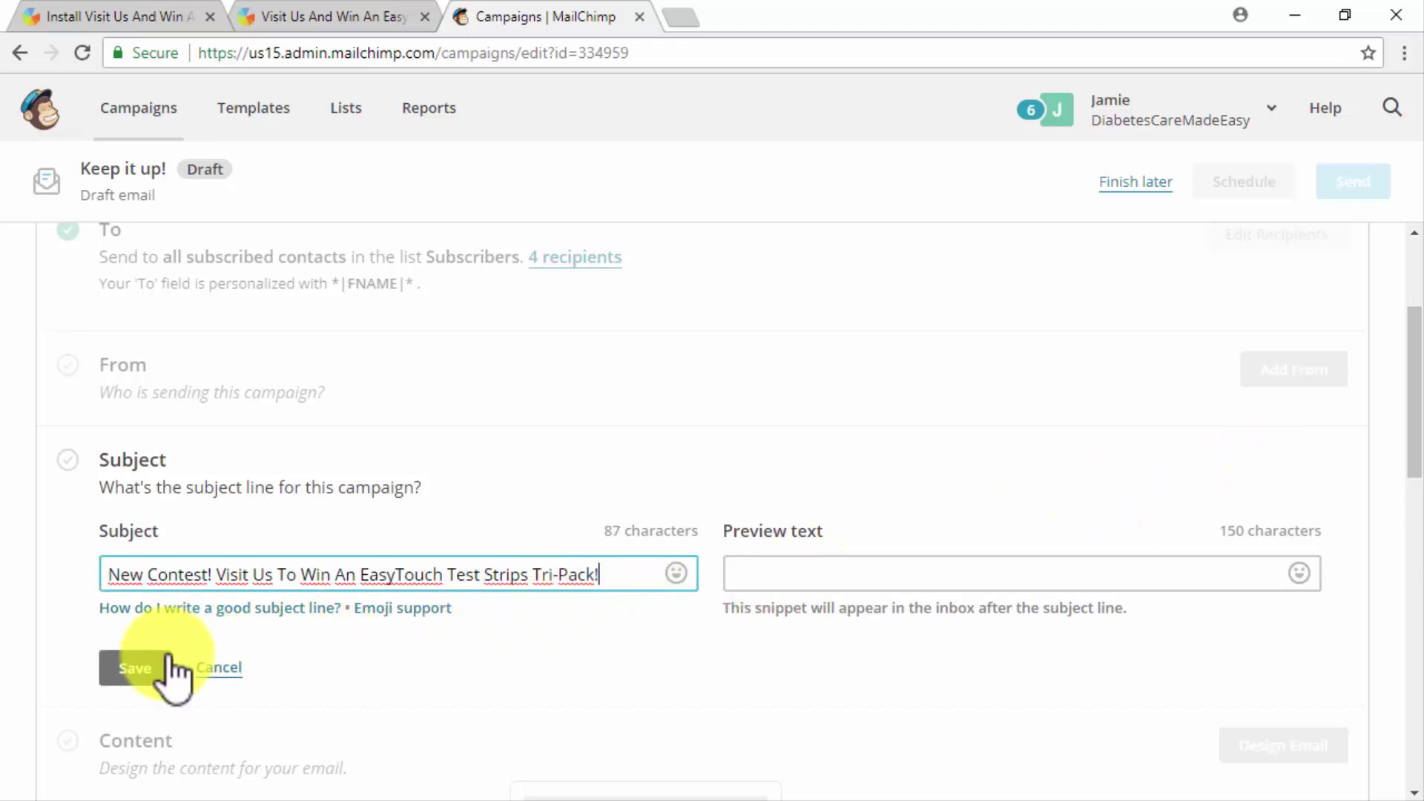
{"action": "left_click", "coordinate": [156, 668]}
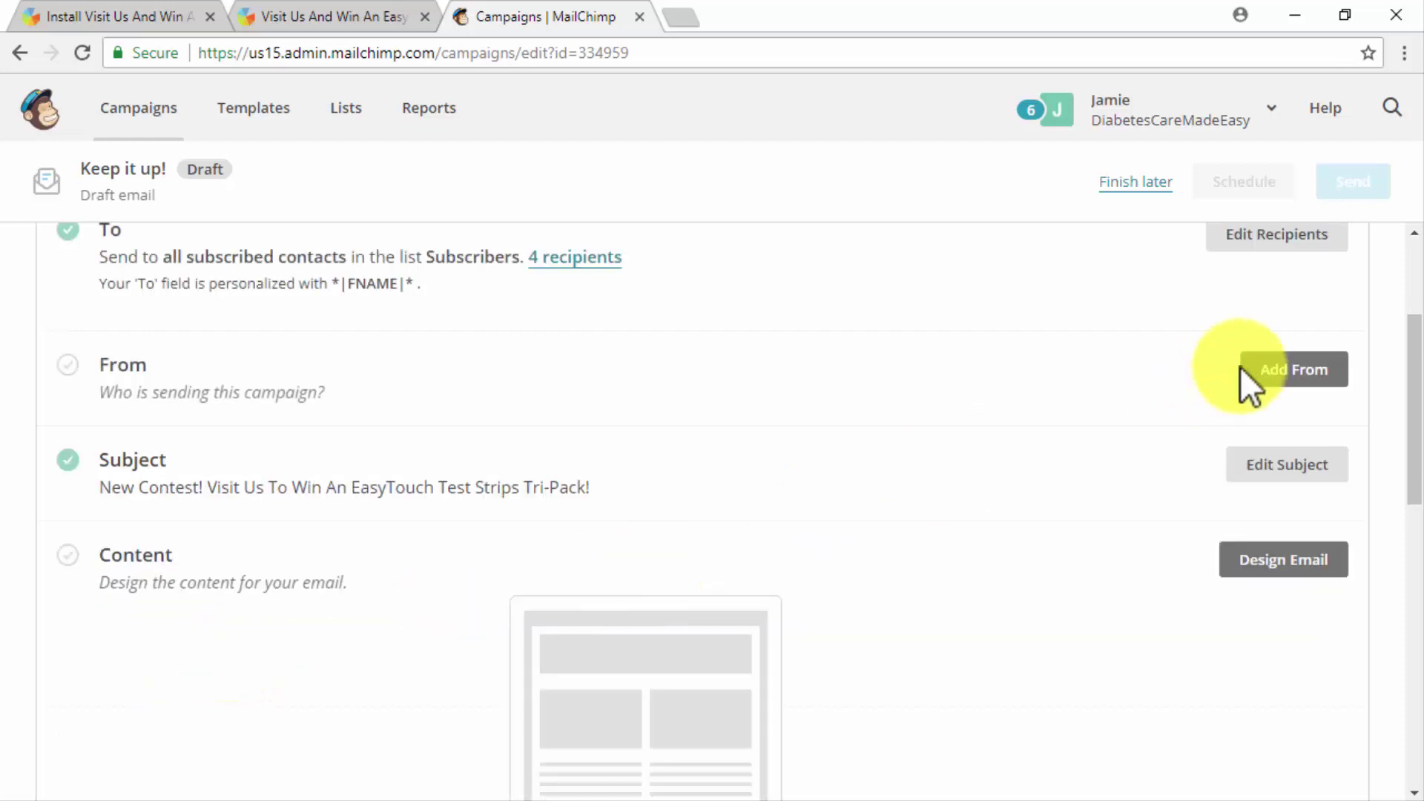
Save the sender name as 'James From DCME' and continue to Design Email
{"action": "left_click", "coordinate": [1257, 370]}
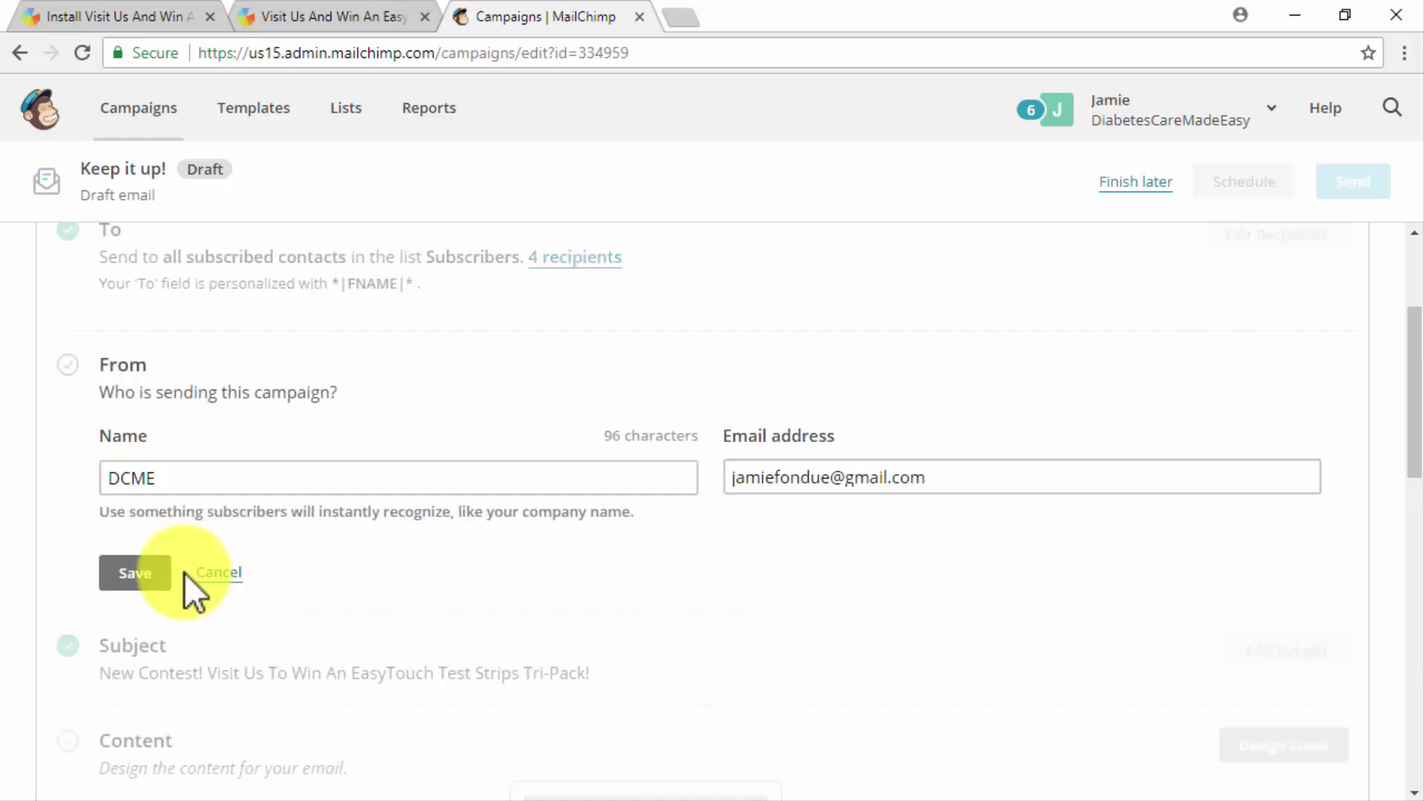
{"action": "left_click", "coordinate": [111, 482]}
{"action": "type", "text": "James From"}
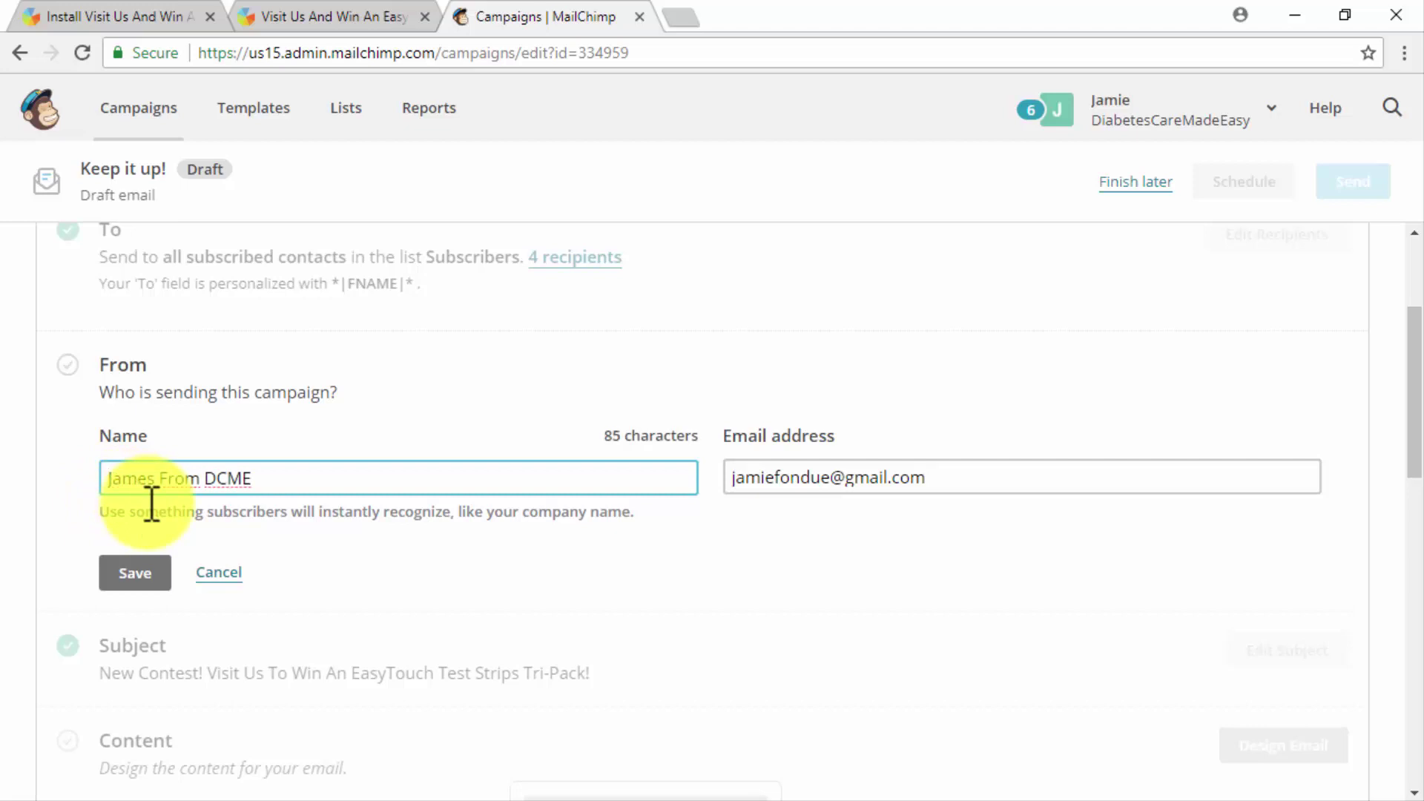
{"action": "left_click", "coordinate": [135, 573]}
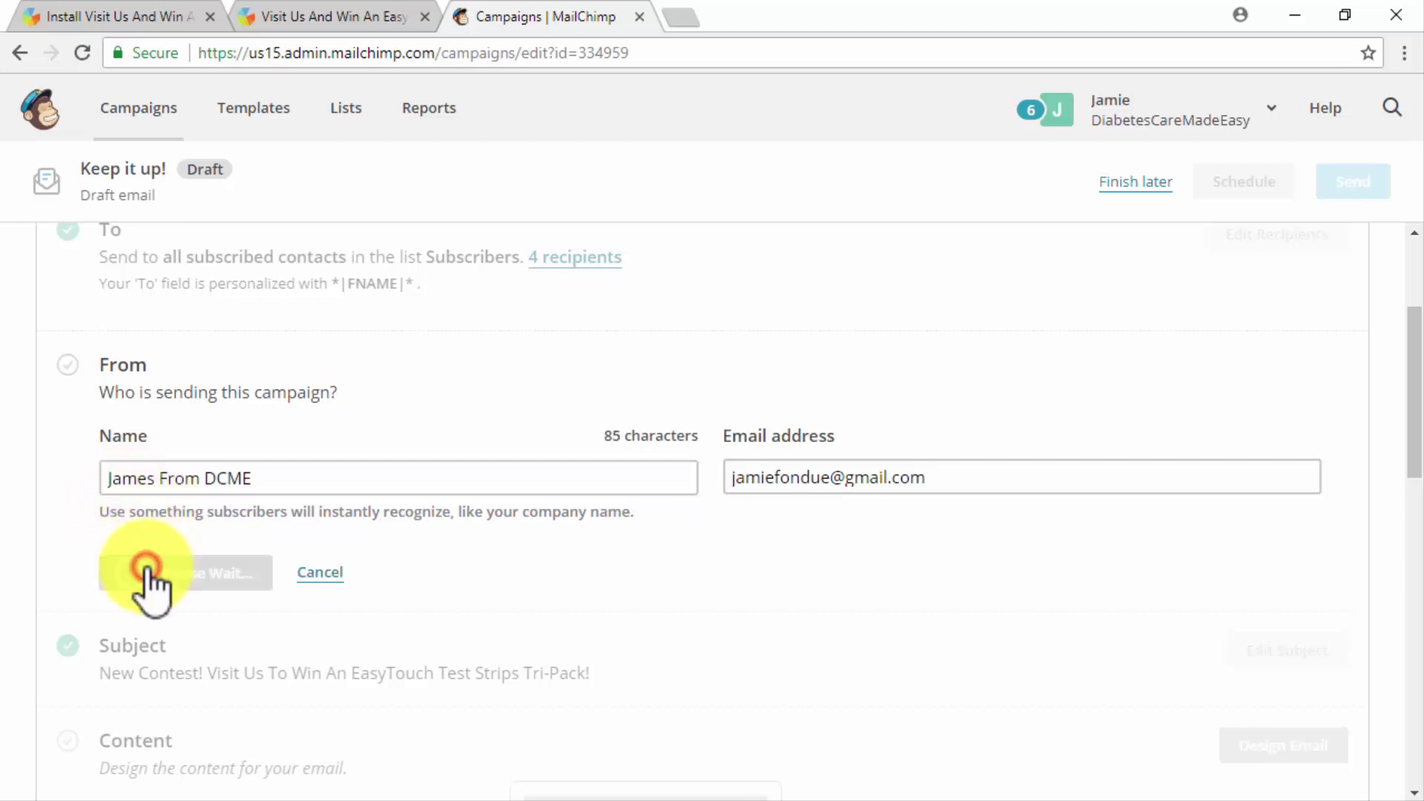
{"action": "left_click", "coordinate": [1246, 560]}
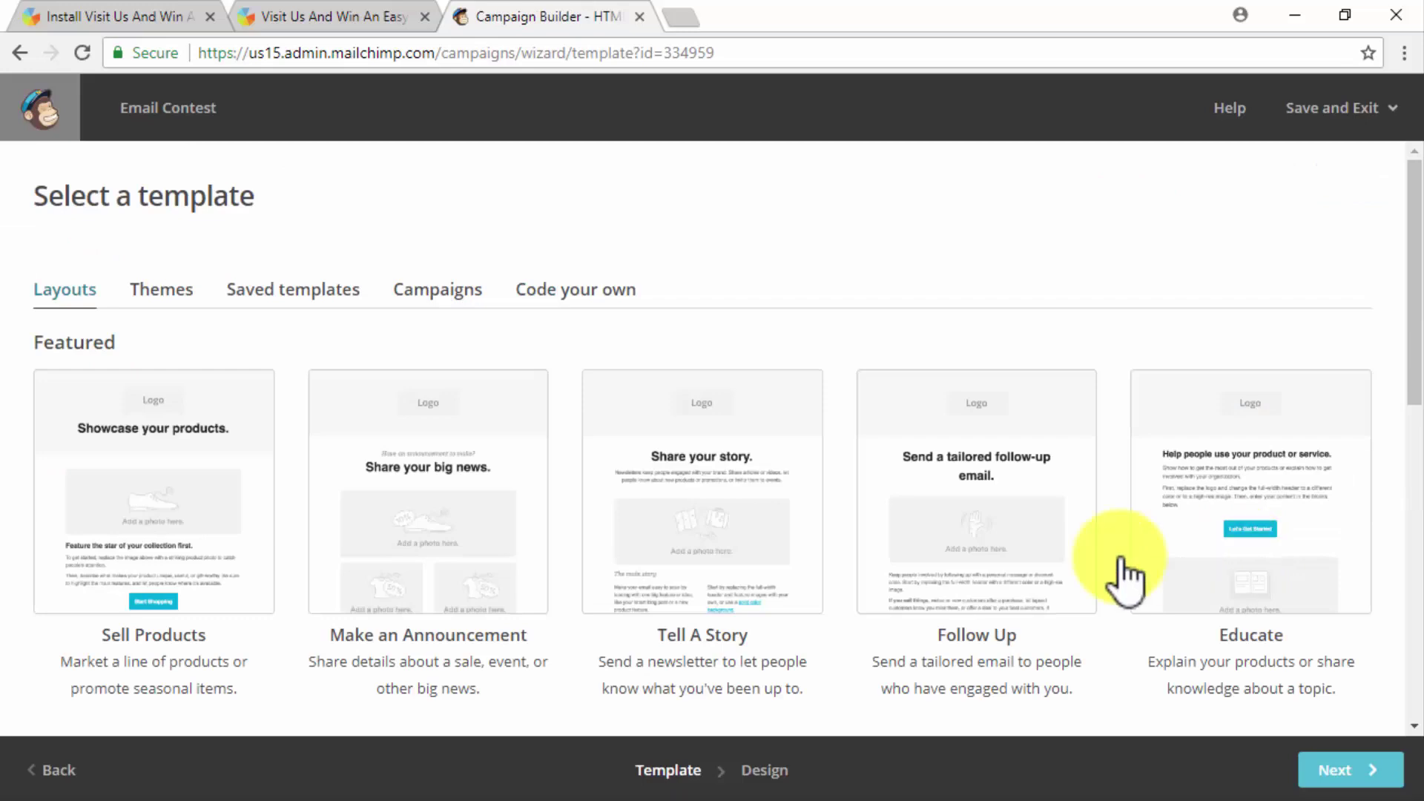
Pick the Competition Invitation template from the Events themes
{"action": "left_click", "coordinate": [157, 289]}
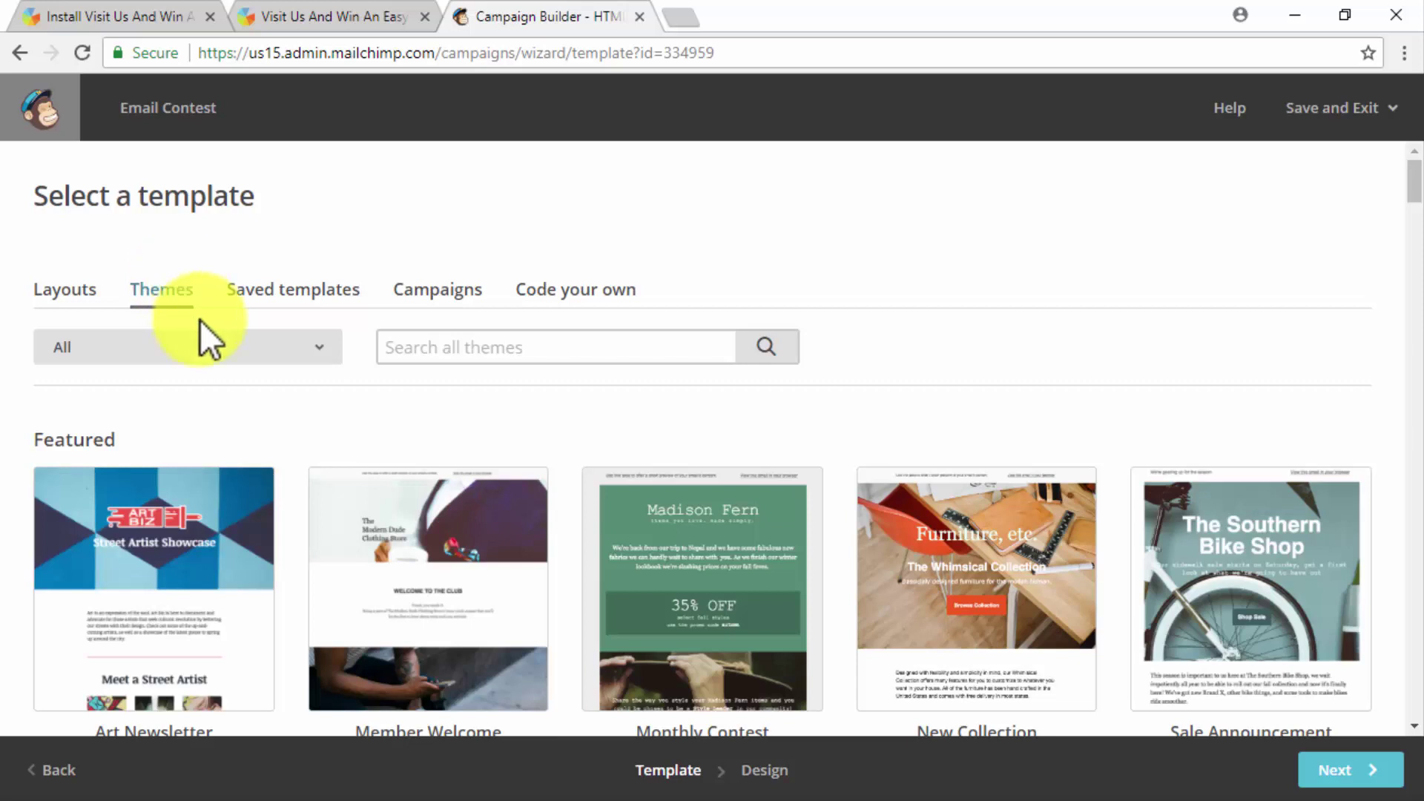
{"action": "scroll", "coordinate": [291, 436], "scroll_direction": "down", "scroll_amount": 2}
{"action": "scroll", "coordinate": [290, 435], "scroll_direction": "down", "scroll_amount": 3}
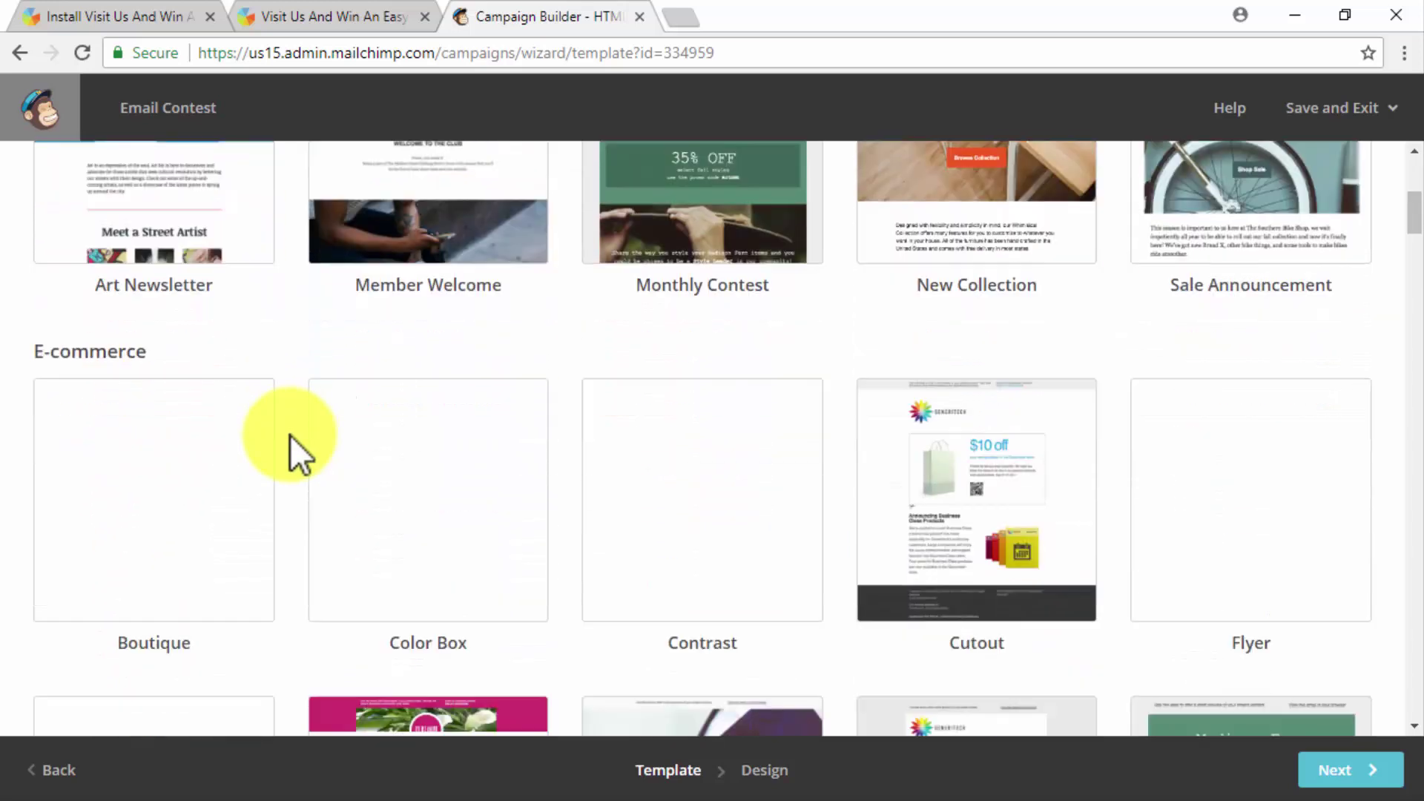
{"action": "scroll", "coordinate": [291, 435], "scroll_direction": "down", "scroll_amount": 2}
{"action": "scroll", "coordinate": [290, 435], "scroll_direction": "down", "scroll_amount": 3}
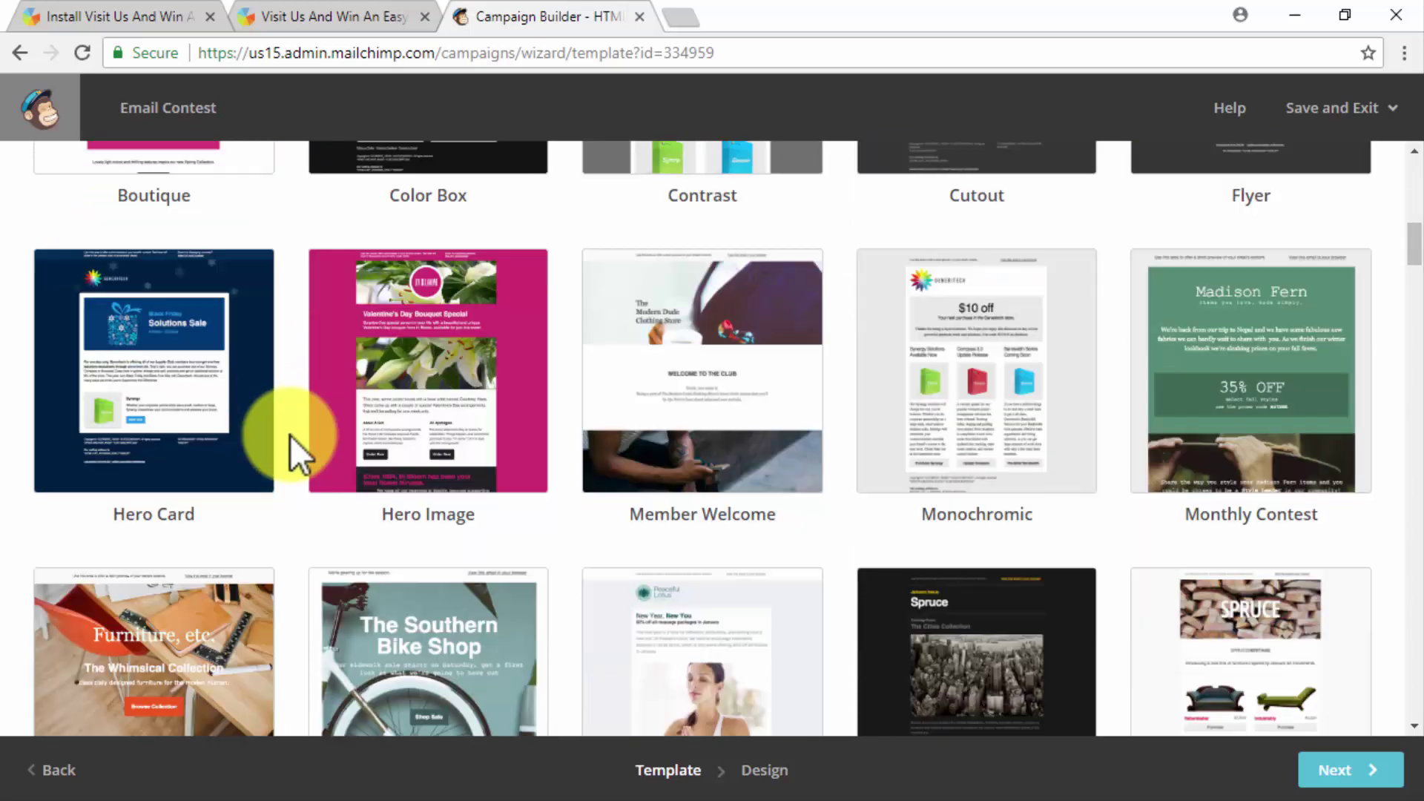
{"action": "scroll", "coordinate": [290, 436], "scroll_direction": "down", "scroll_amount": 2}
{"action": "scroll", "coordinate": [290, 436], "scroll_direction": "down", "scroll_amount": 3}
{"action": "scroll", "coordinate": [290, 435], "scroll_direction": "down", "scroll_amount": 2}
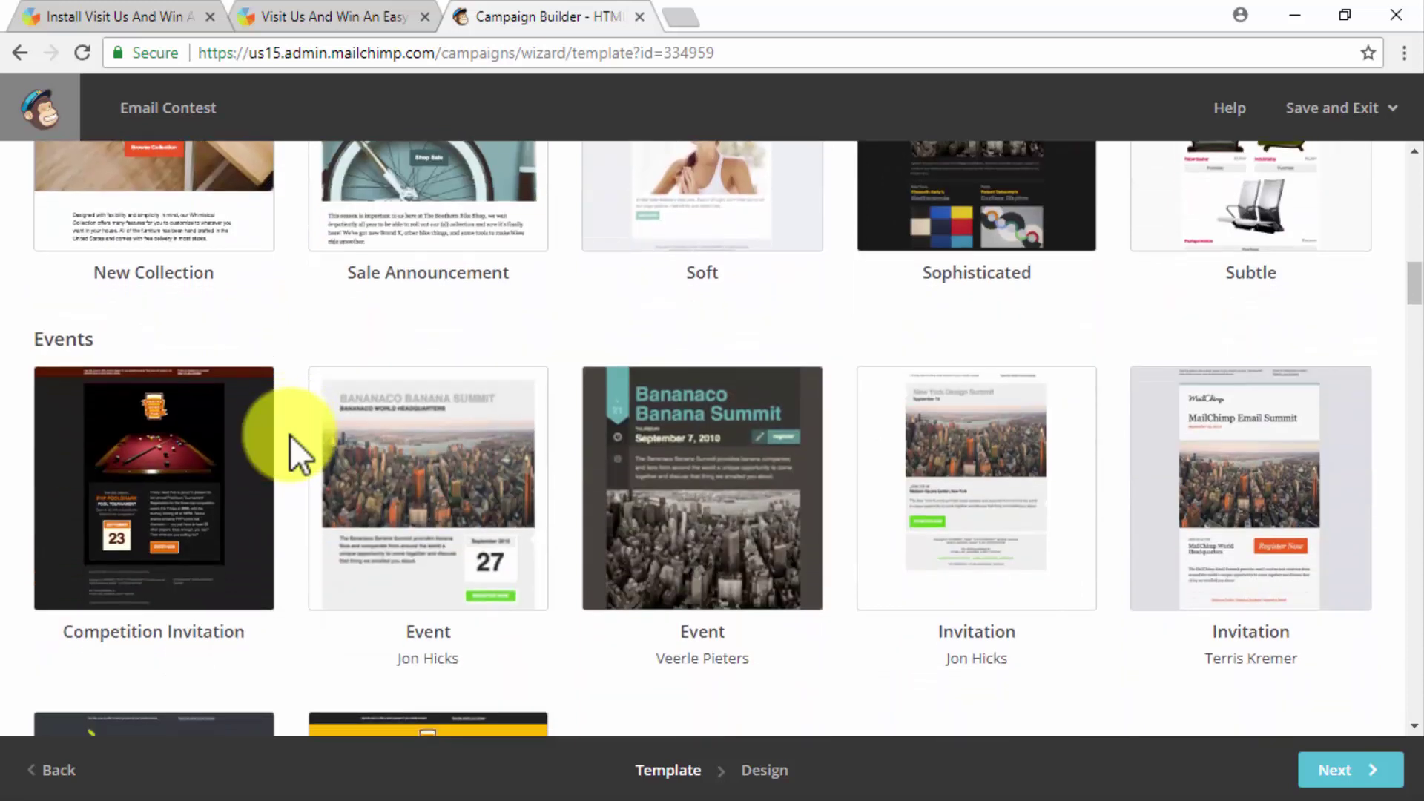
{"action": "left_click", "coordinate": [223, 491]}
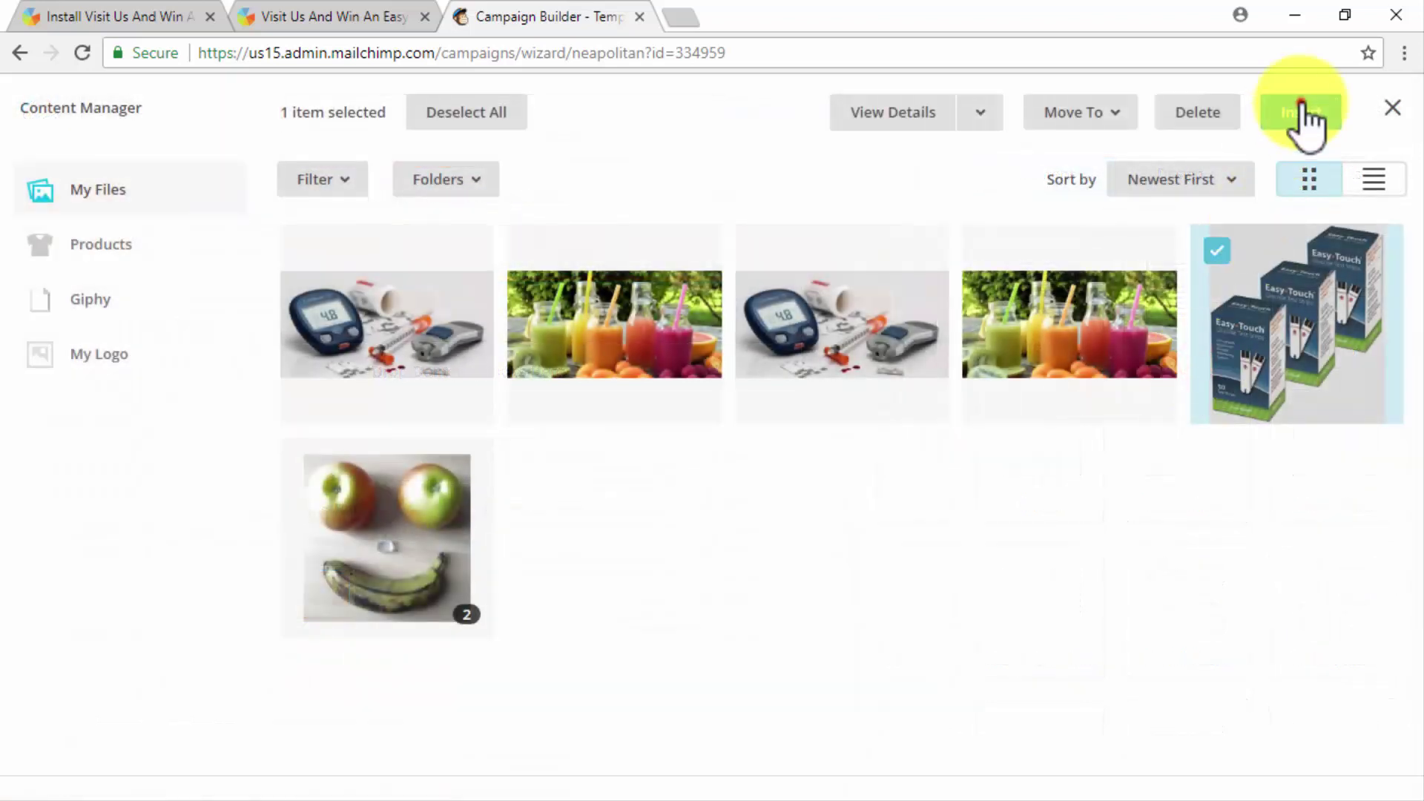
Add the EasyTouch tri-pack image and an 'Enter Now!' button linking to the Gleam contest, then save
{"action": "left_click", "coordinate": [1302, 112]}
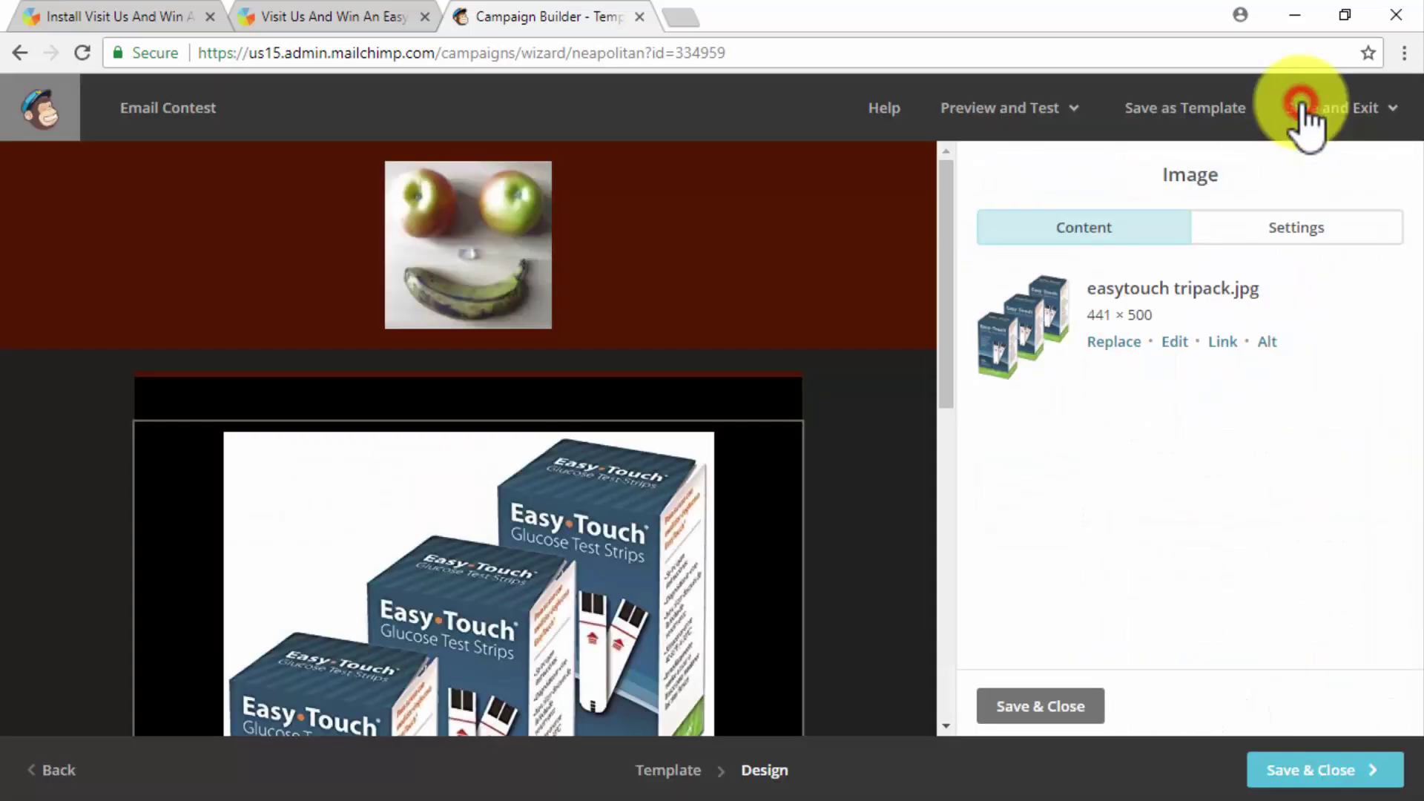
{"action": "scroll", "coordinate": [847, 458], "scroll_direction": "down", "scroll_amount": 5}
{"action": "scroll", "coordinate": [847, 458], "scroll_direction": "down", "scroll_amount": 5}
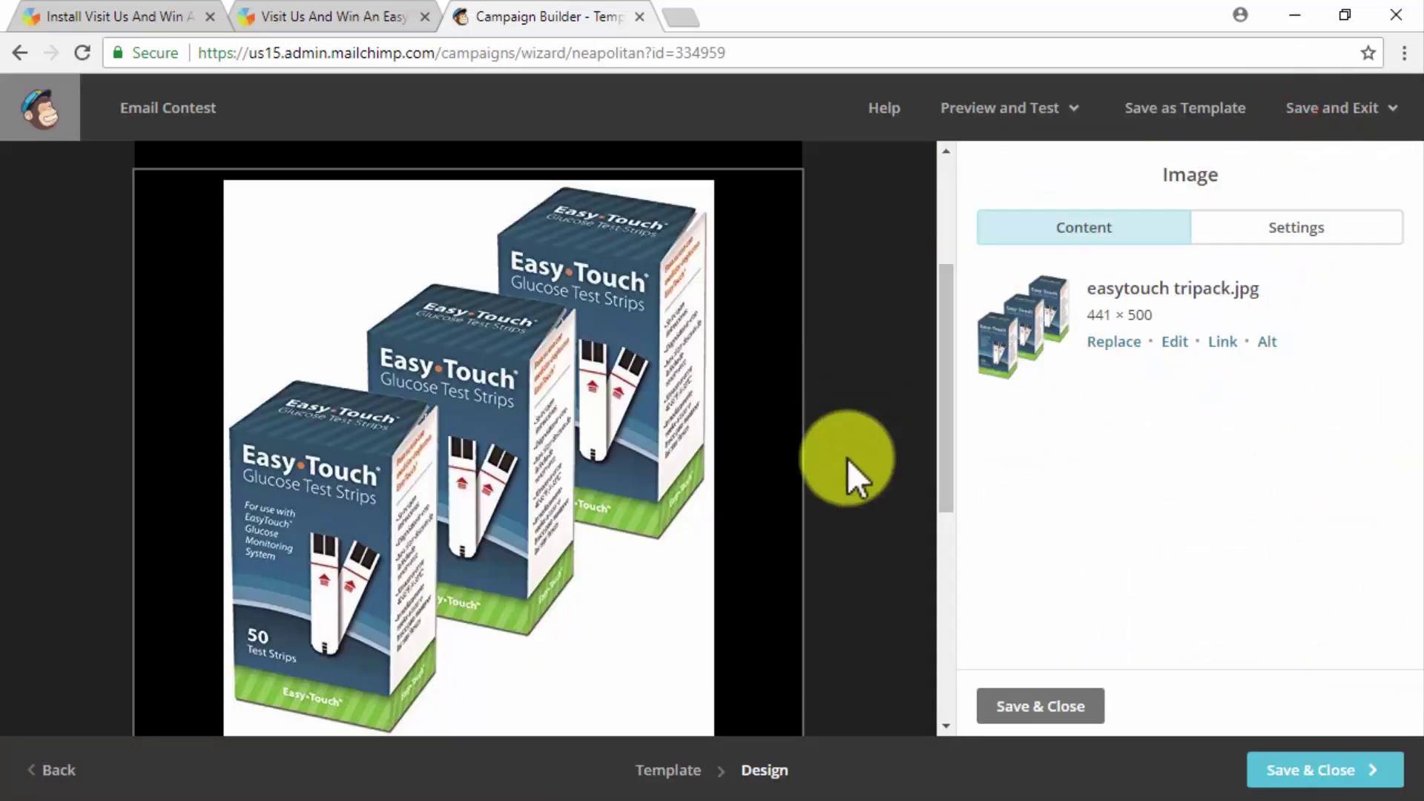
{"action": "scroll", "coordinate": [780, 643], "scroll_direction": "up", "scroll_amount": 3}
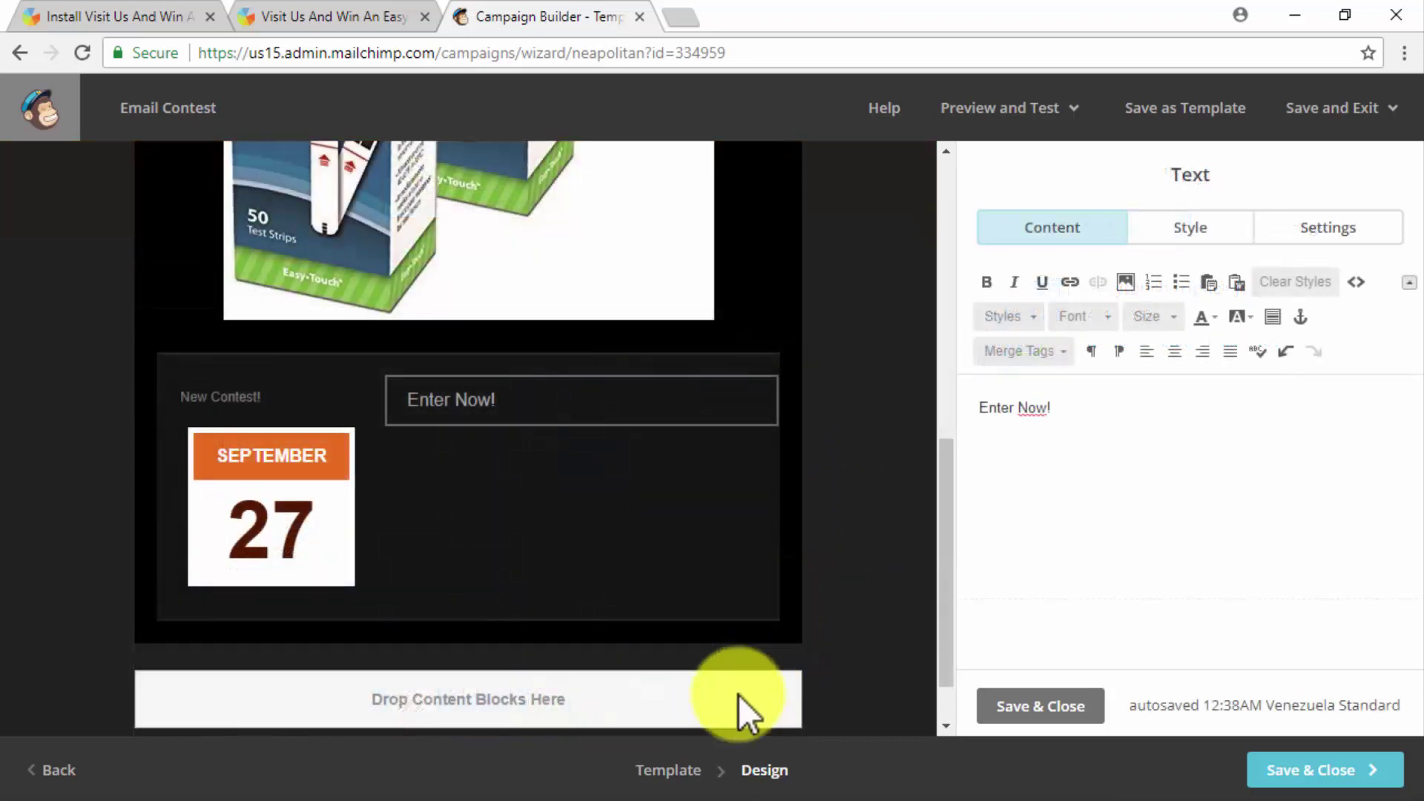
{"action": "left_click", "coordinate": [1041, 705]}
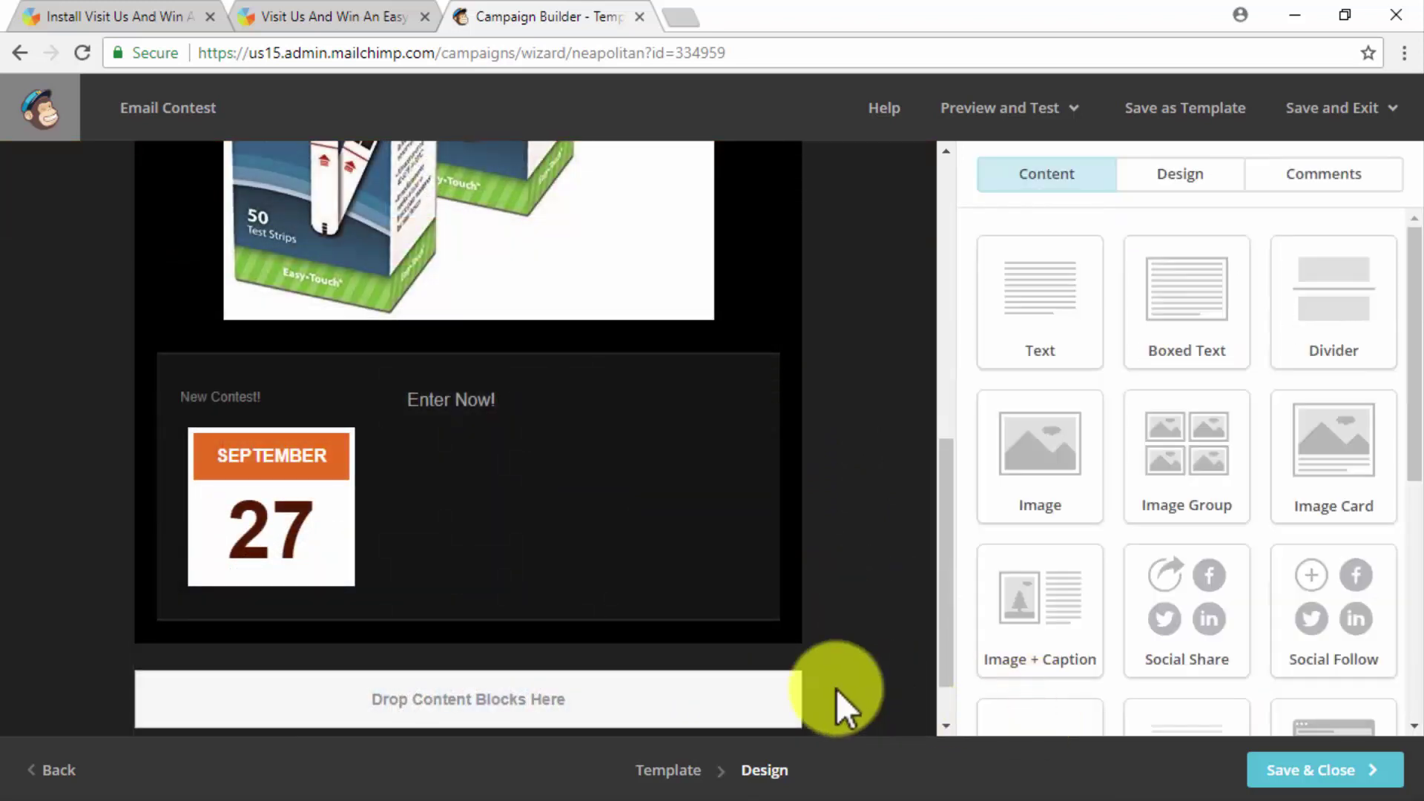
{"action": "scroll", "coordinate": [1021, 587], "scroll_direction": "down", "scroll_amount": 1}
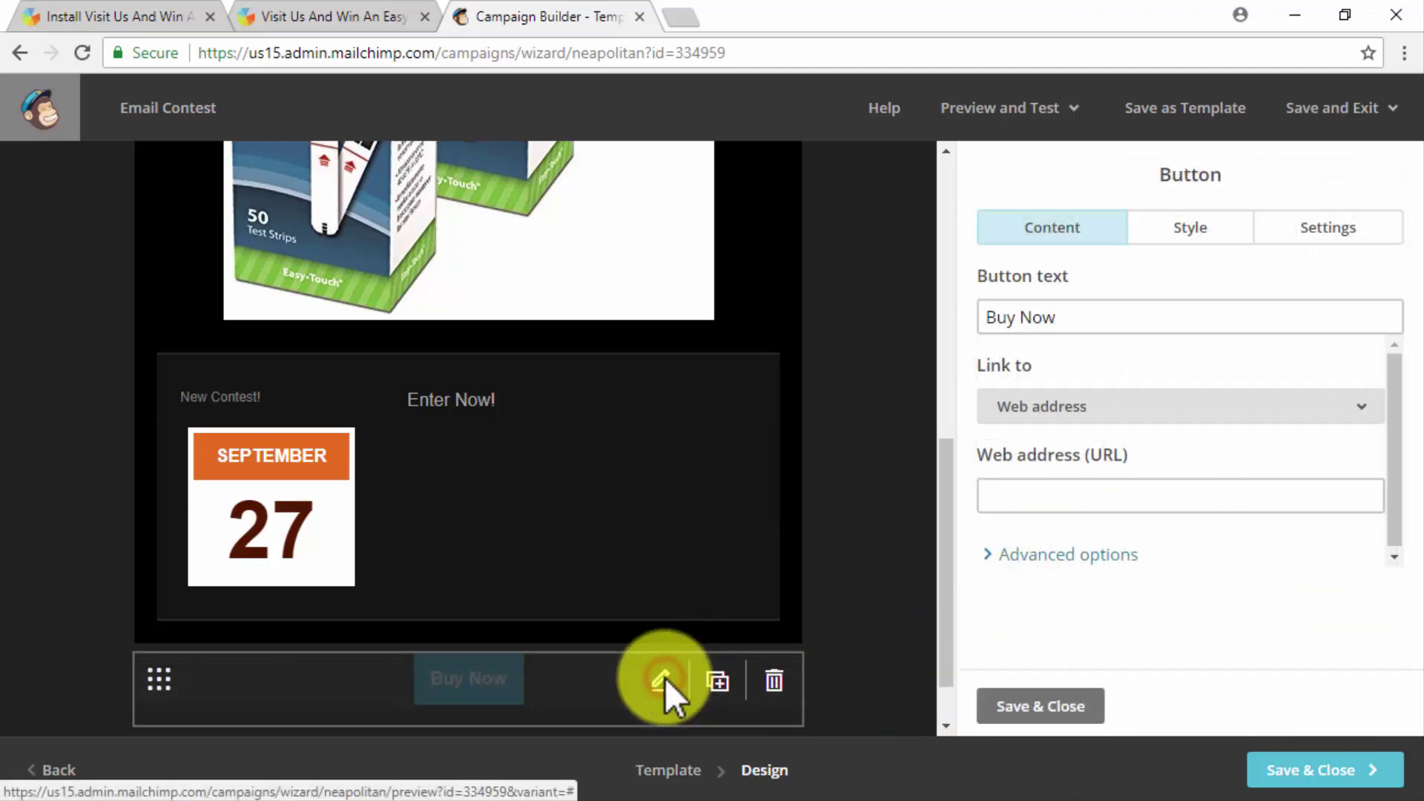
{"action": "right_click", "coordinate": [1035, 496]}
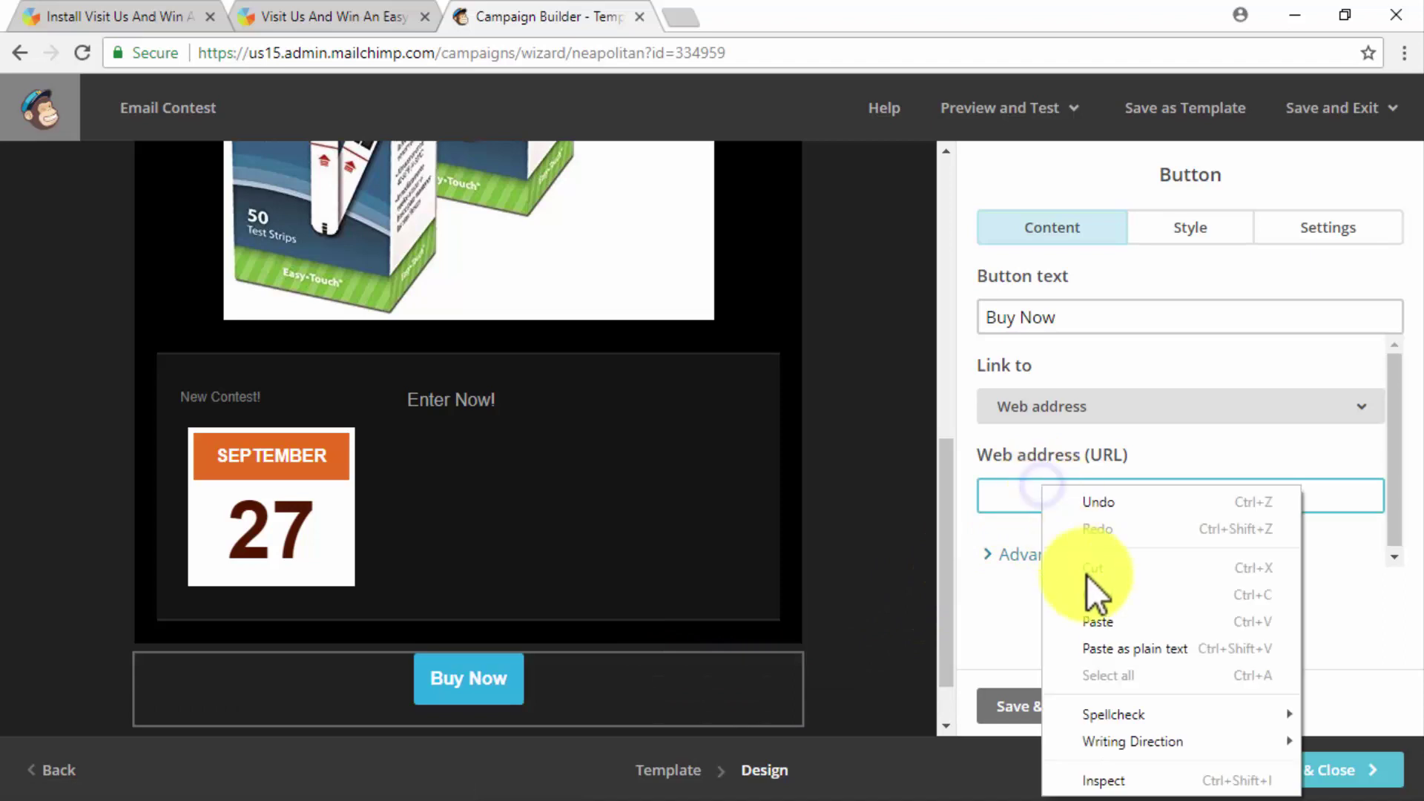
{"action": "left_click", "coordinate": [1116, 624]}
{"action": "triple_click", "coordinate": [1116, 317]}
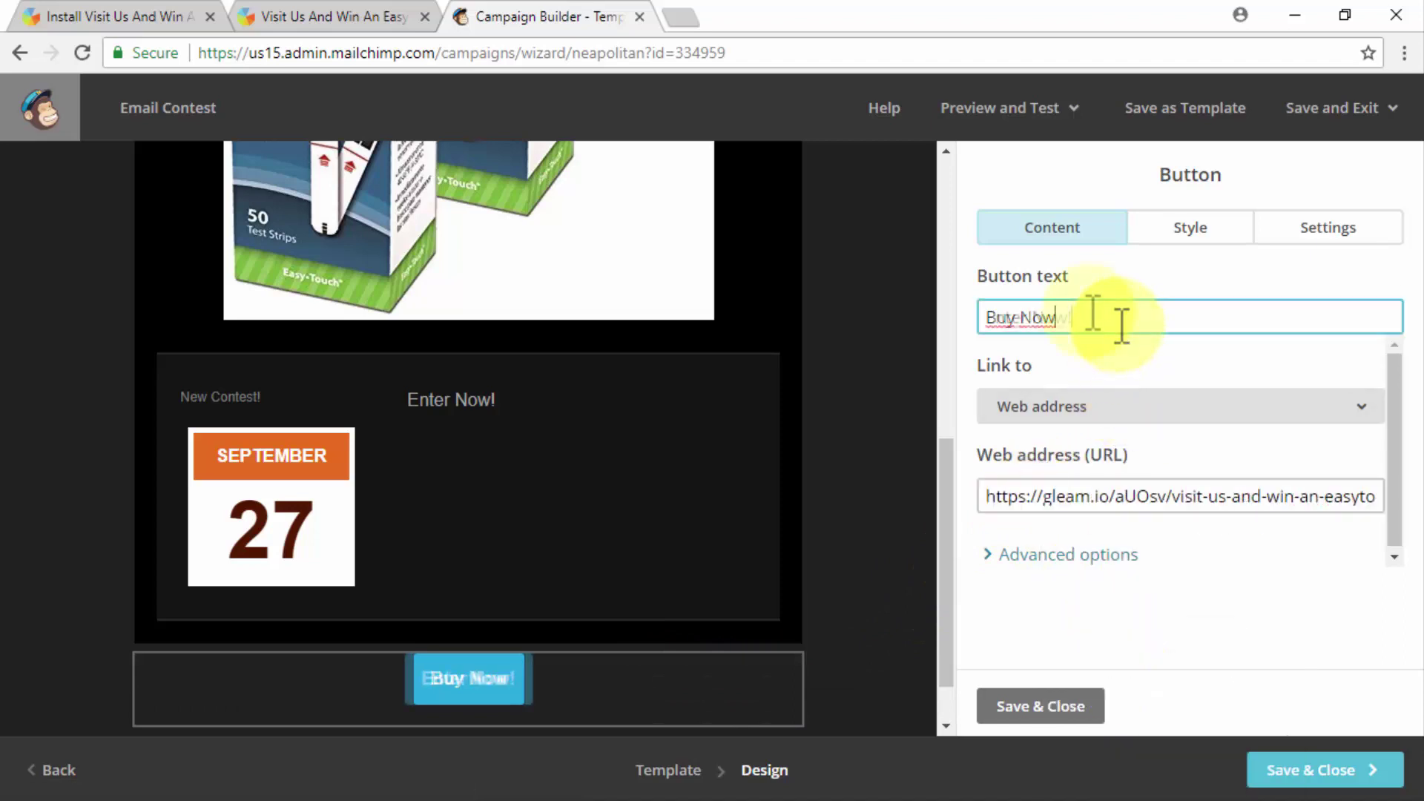
{"action": "type", "text": "Enter Now!"}
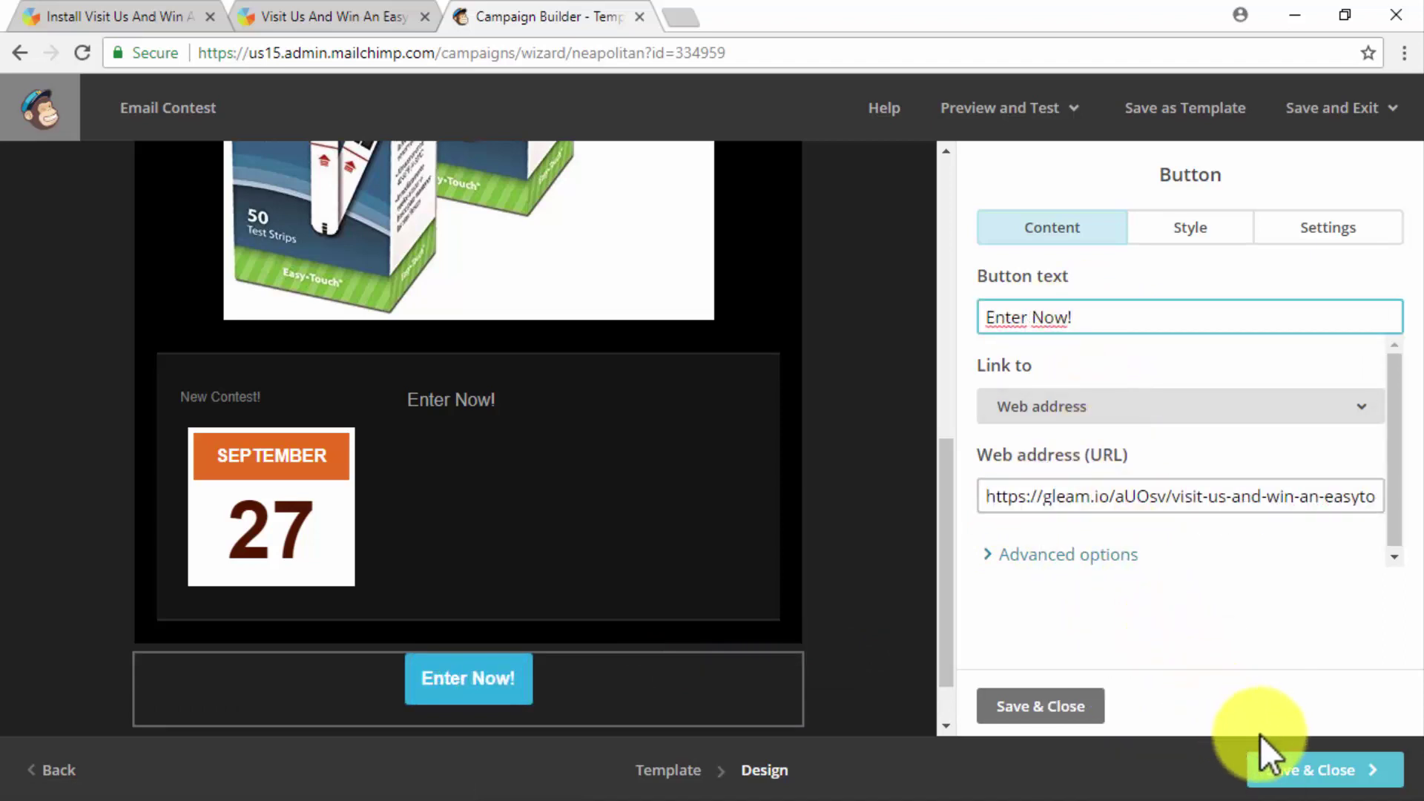
{"action": "left_click", "coordinate": [1291, 771]}
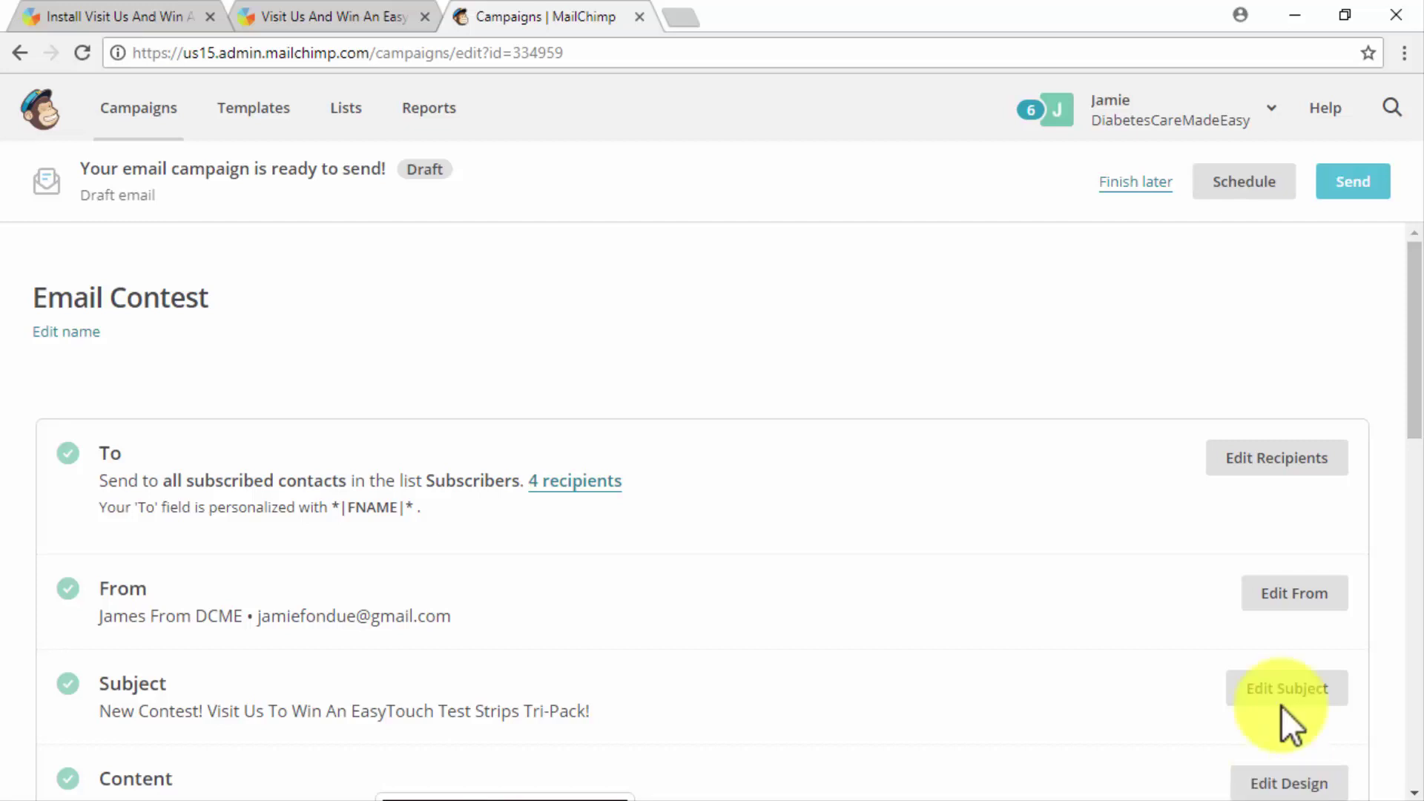
Send the Email Contest campaign now to the 4 subscribers
{"action": "left_click", "coordinate": [1351, 184]}
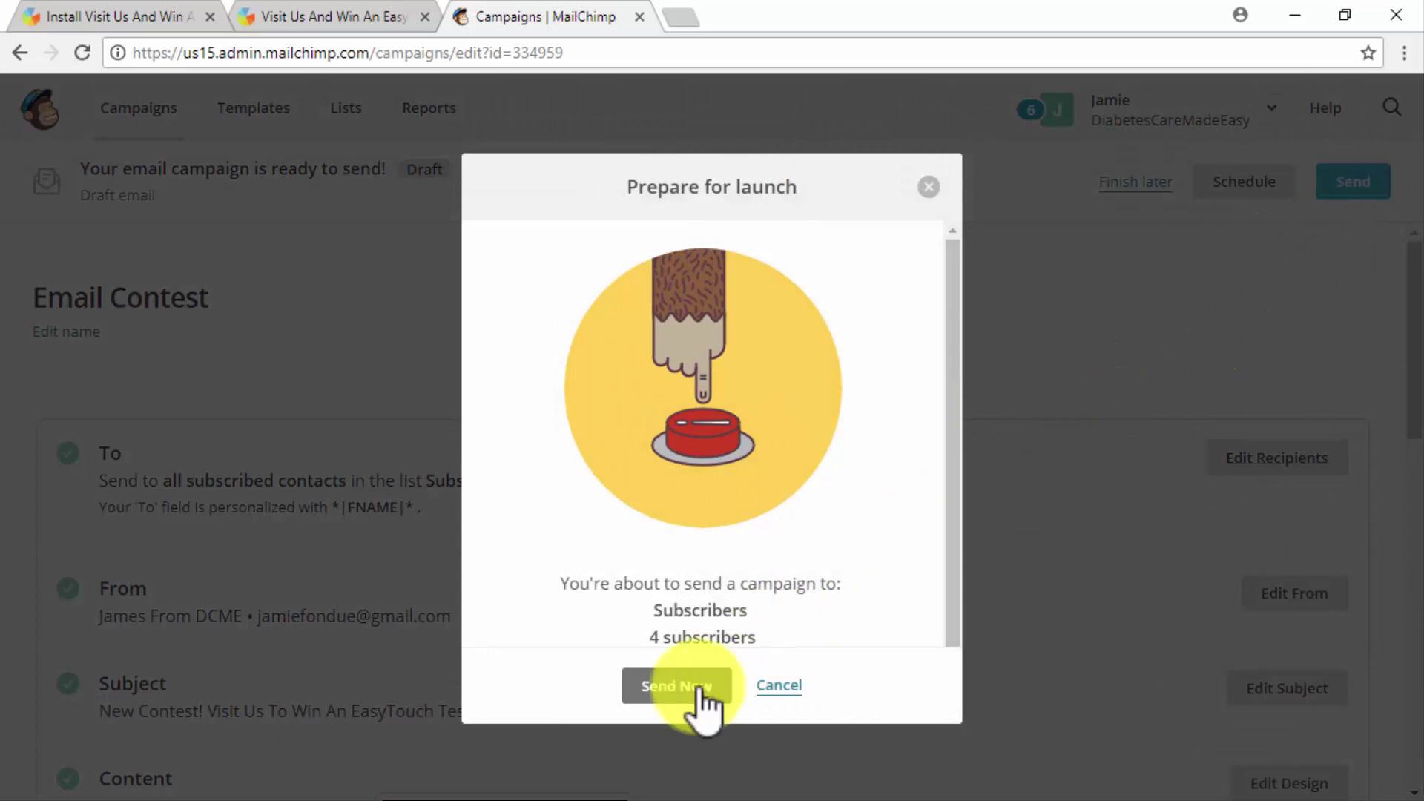
{"action": "left_click", "coordinate": [677, 687]}
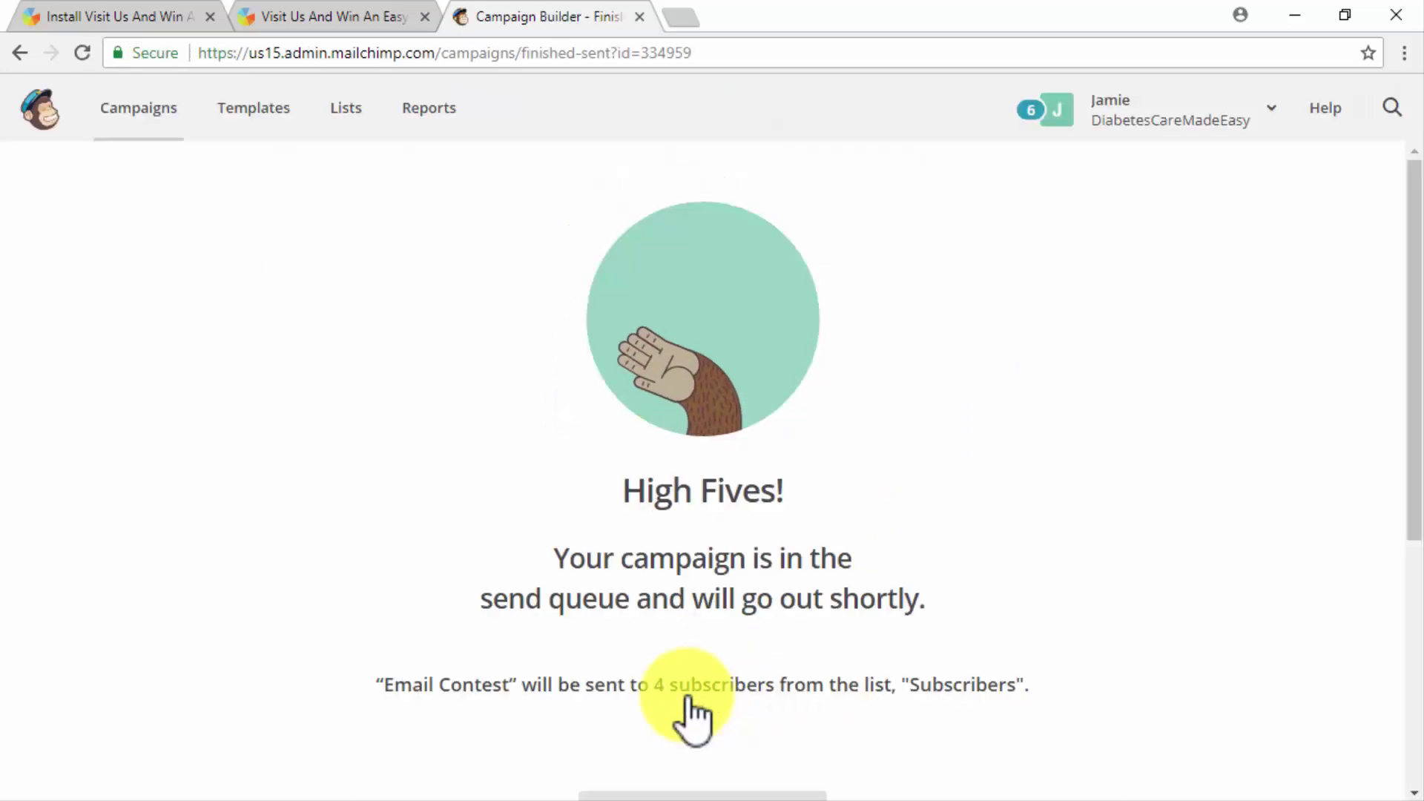